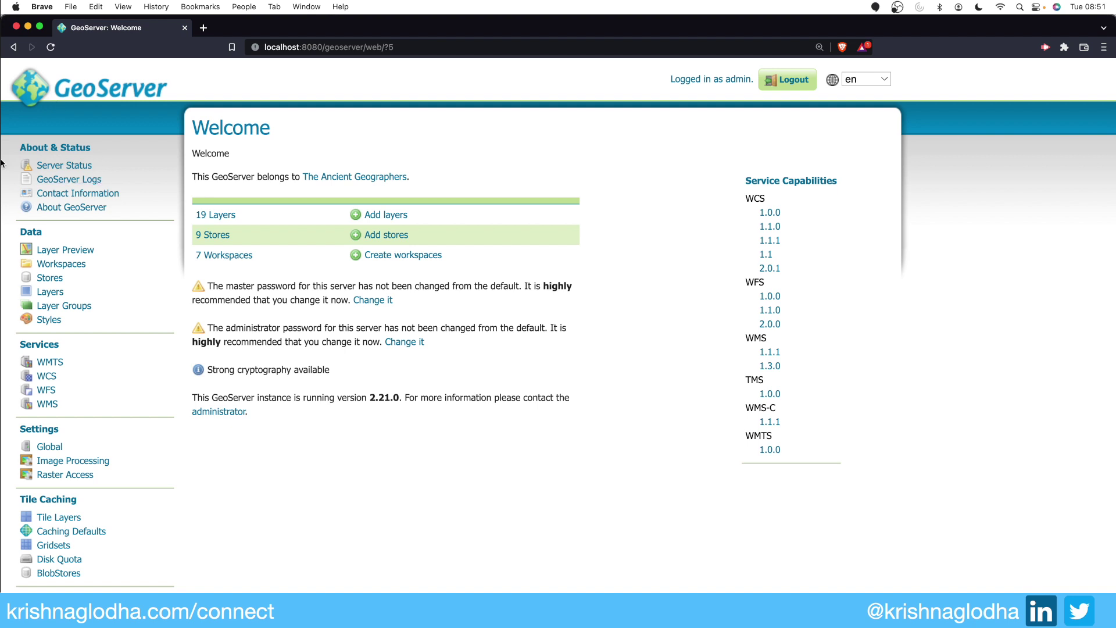
# Step: Open the courses folder under Documents in the file manager, then return to the GeoServer admin page
pyautogui.click(20, 178)
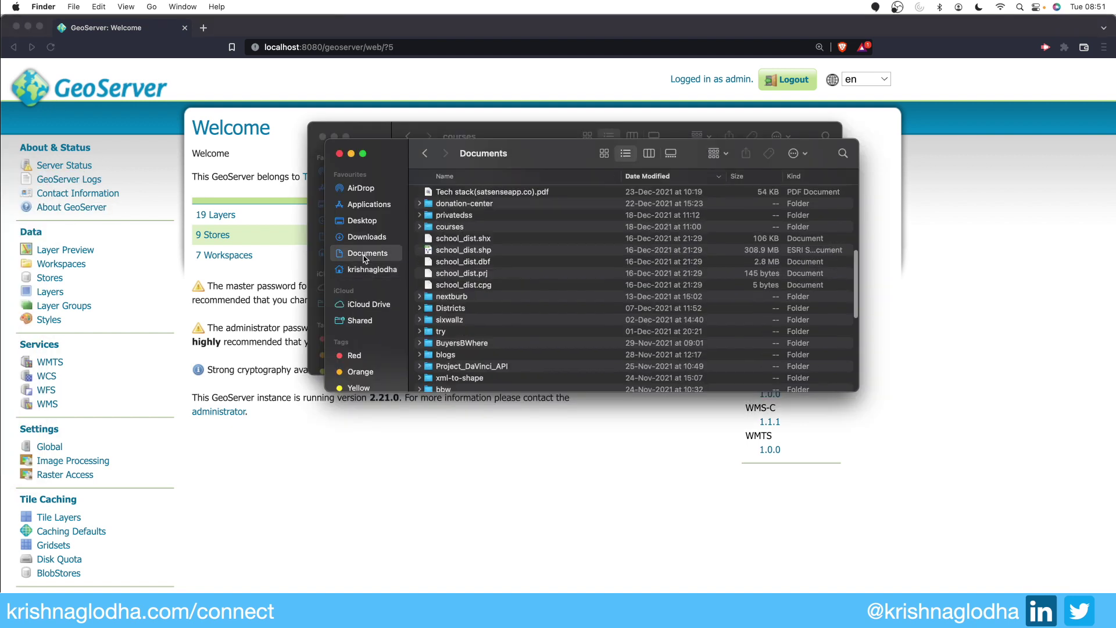
pyautogui.click(465, 231)
pyautogui.doubleClick(465, 228)
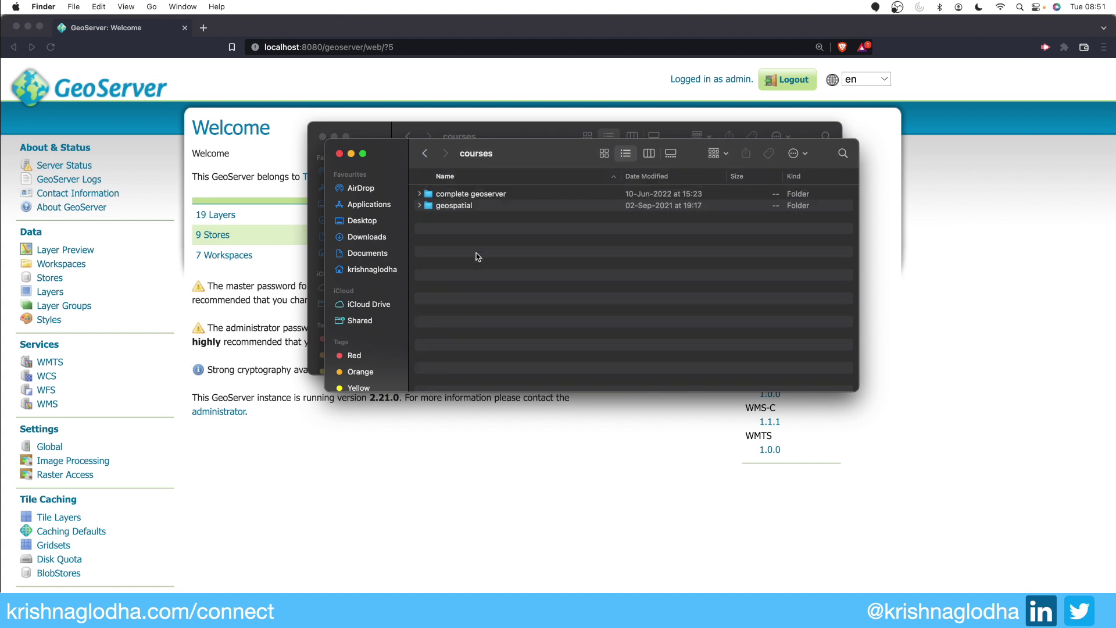
pyautogui.click(599, 471)
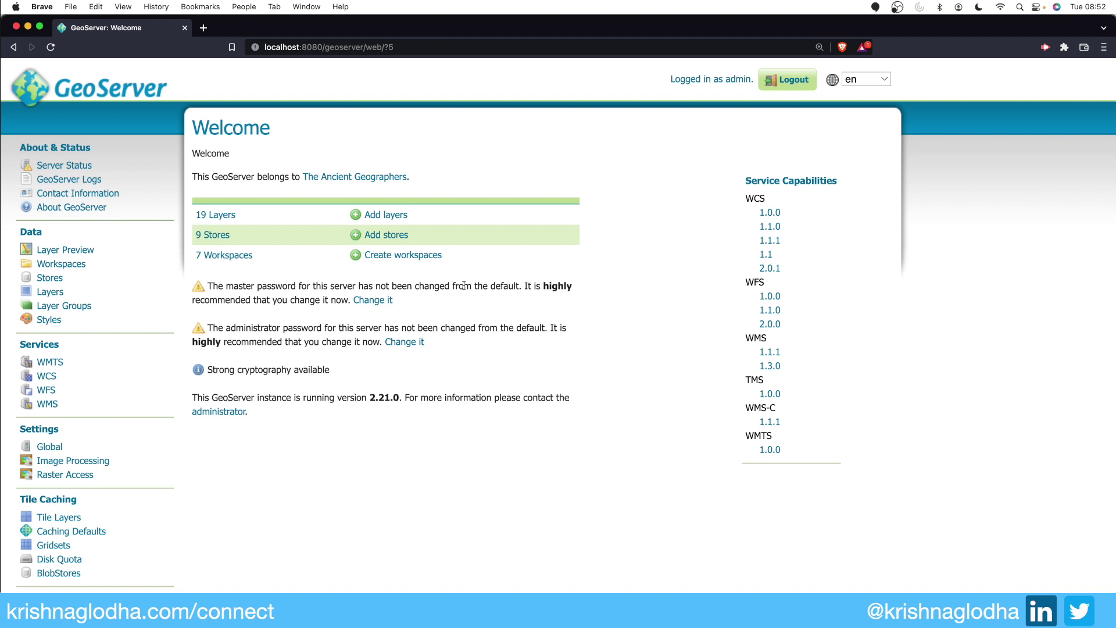
# Step: Review the published layers list, highlighting the tiger:giant_polygon layer name
pyautogui.click(56, 291)
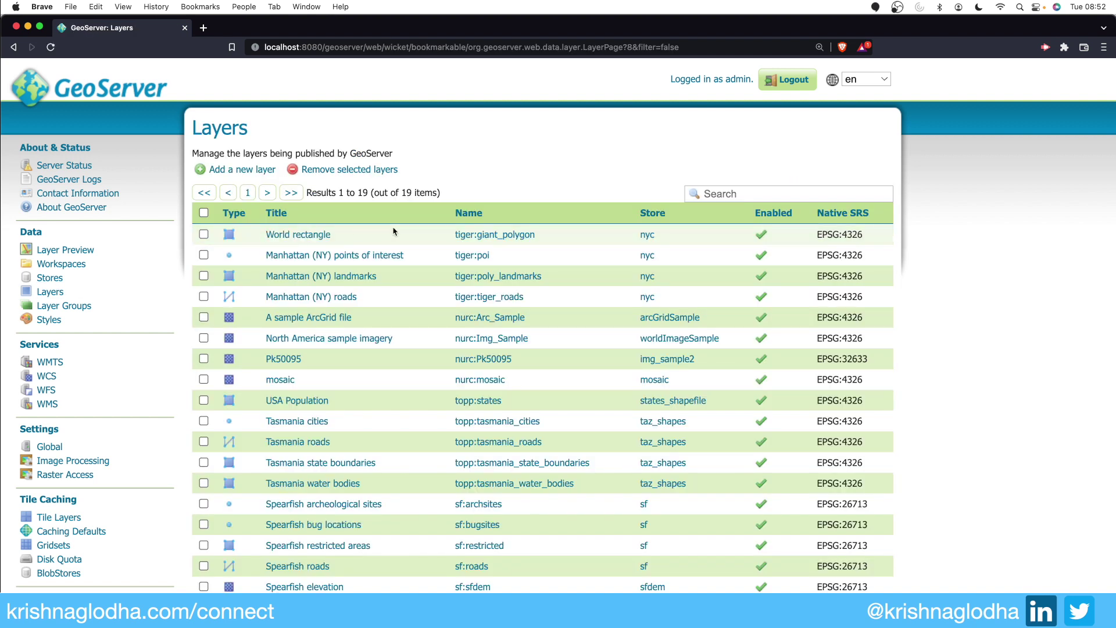
pyautogui.moveTo(453, 234); pyautogui.dragTo(544, 236)
pyautogui.scroll(-1, 545, 237)
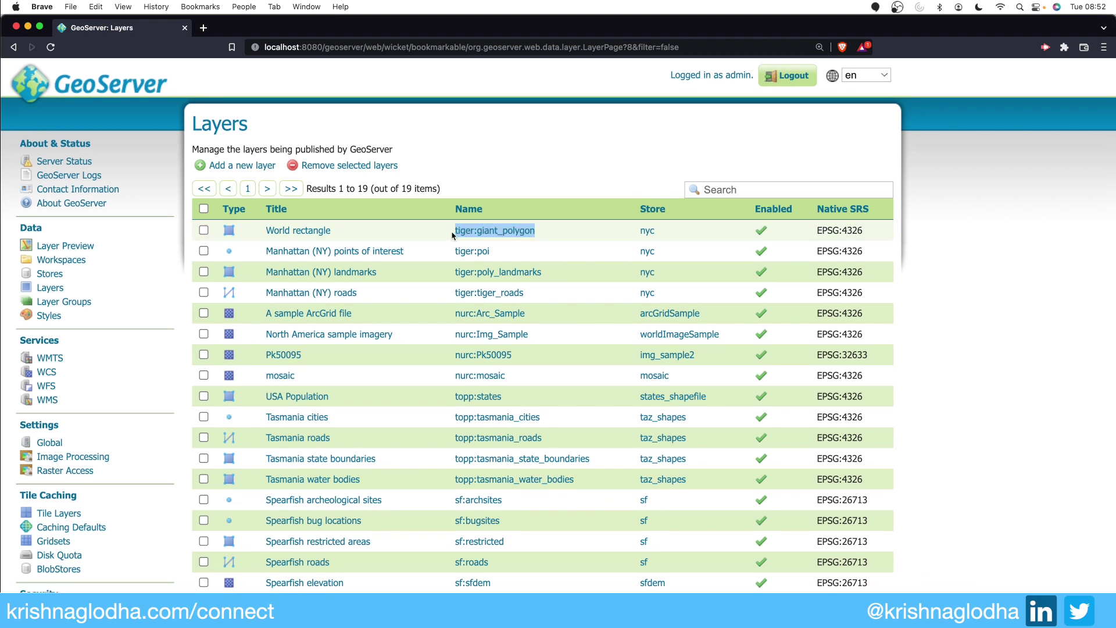
pyautogui.scroll(-1, 552, 230)
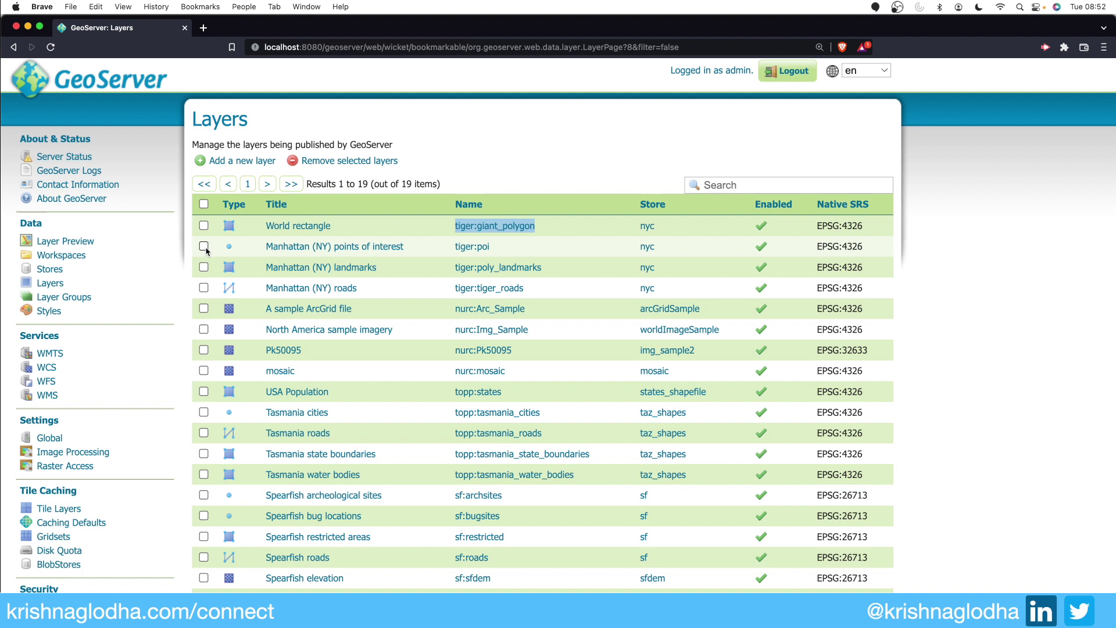
# Step: From the welcome page, show the 7 workspaces and start adding a new one
pyautogui.click(51, 71)
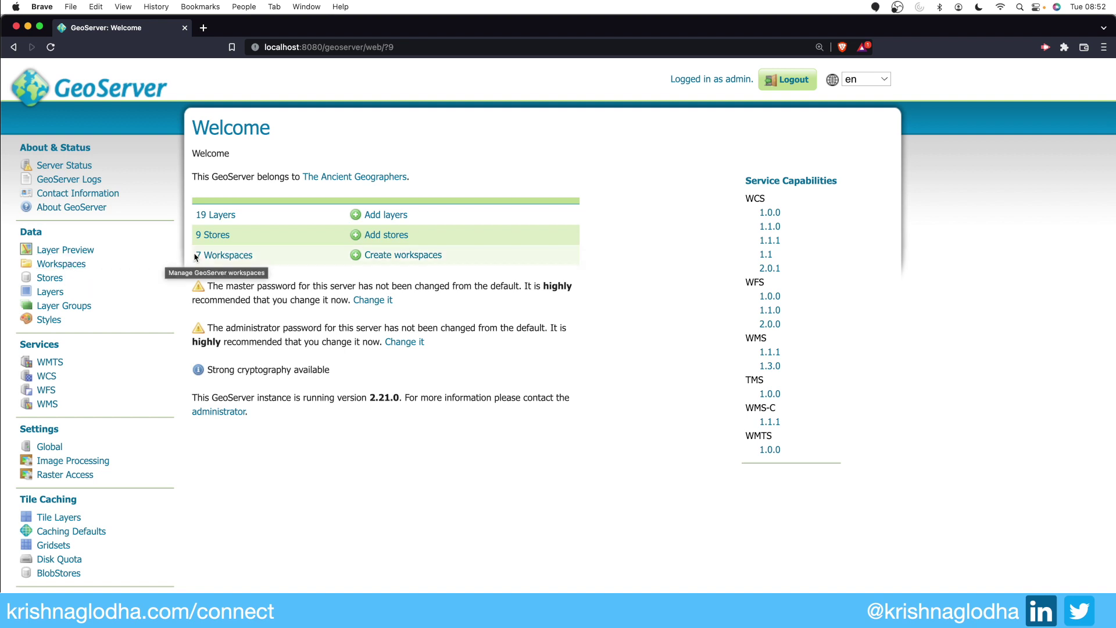
pyautogui.click(226, 257)
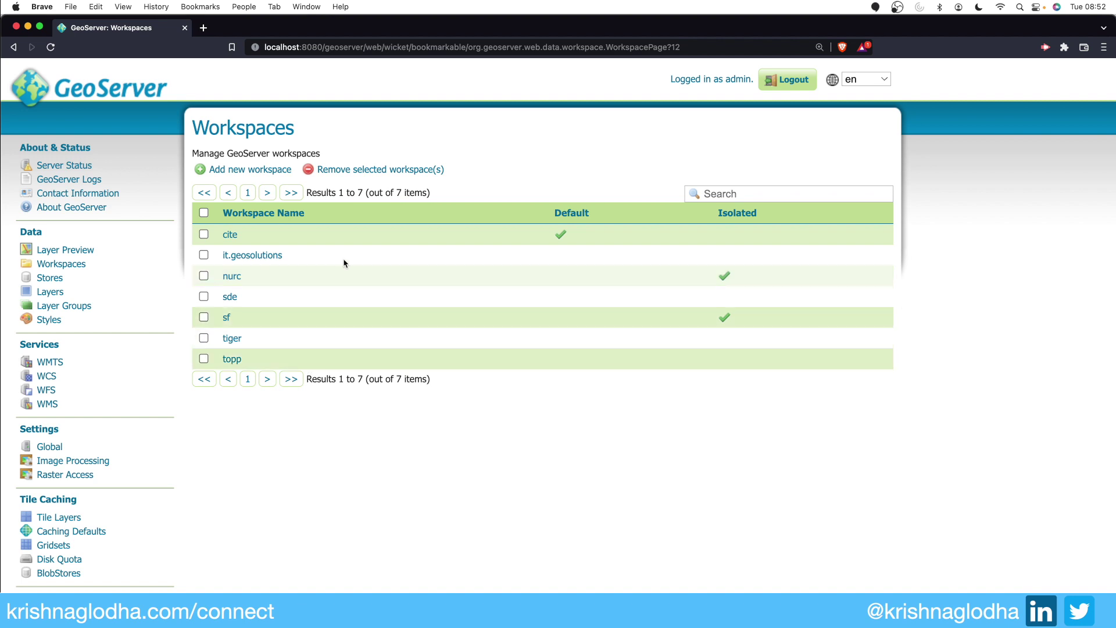
pyautogui.click(249, 171)
# Step: Save a new workspace named 'earth data', which fails on invalid characters and missing URI
pyautogui.click(241, 242)
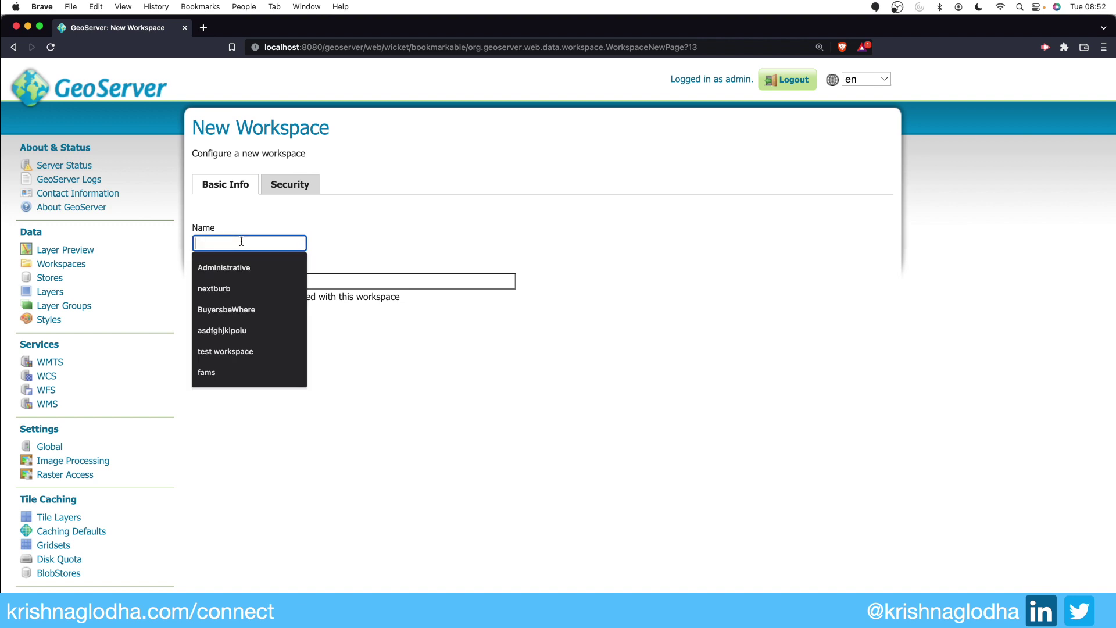
pyautogui.click(343, 240)
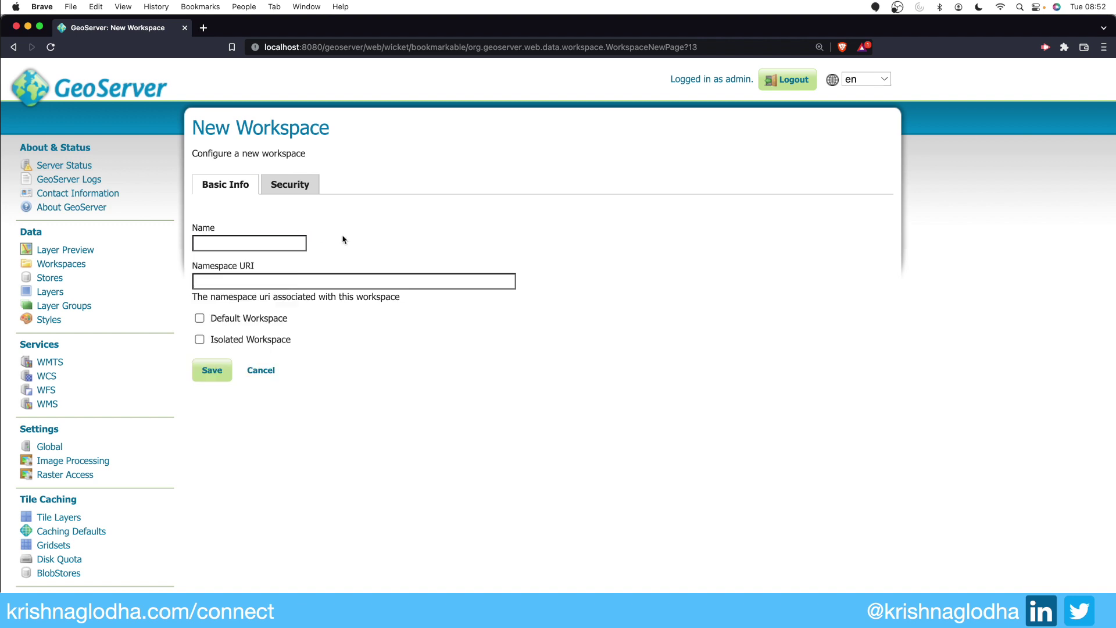
pyautogui.click(292, 239)
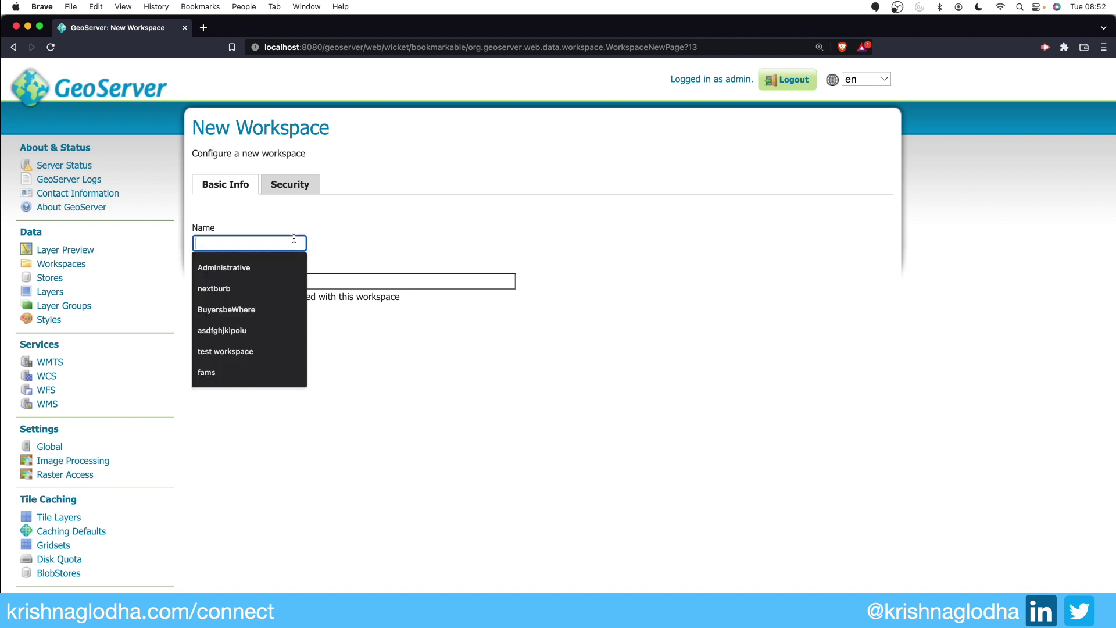
pyautogui.click(353, 245)
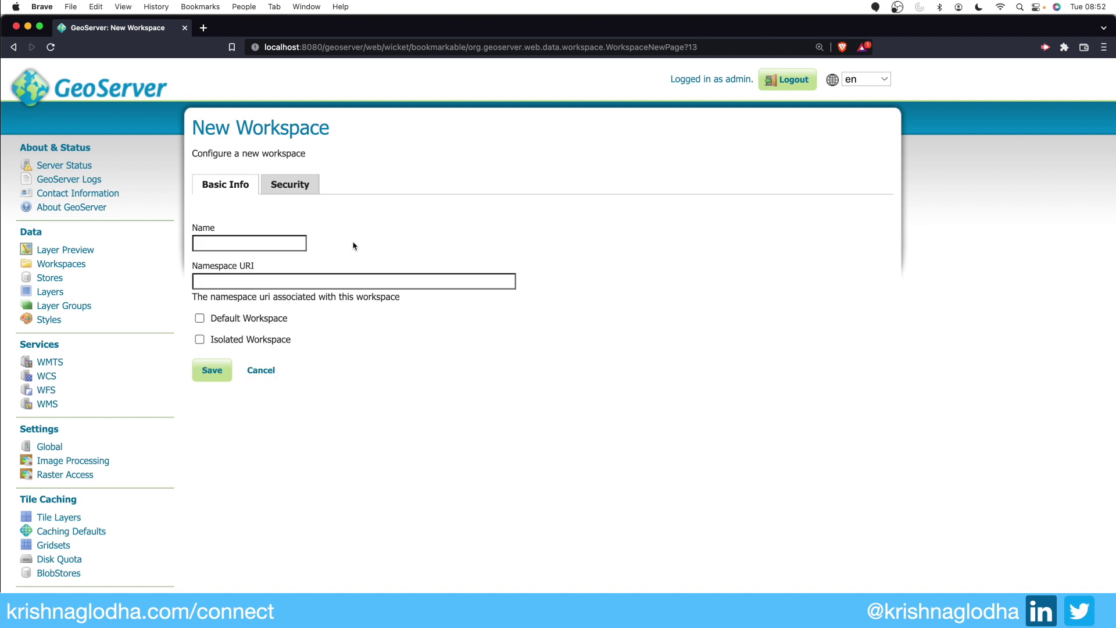
pyautogui.click(280, 245)
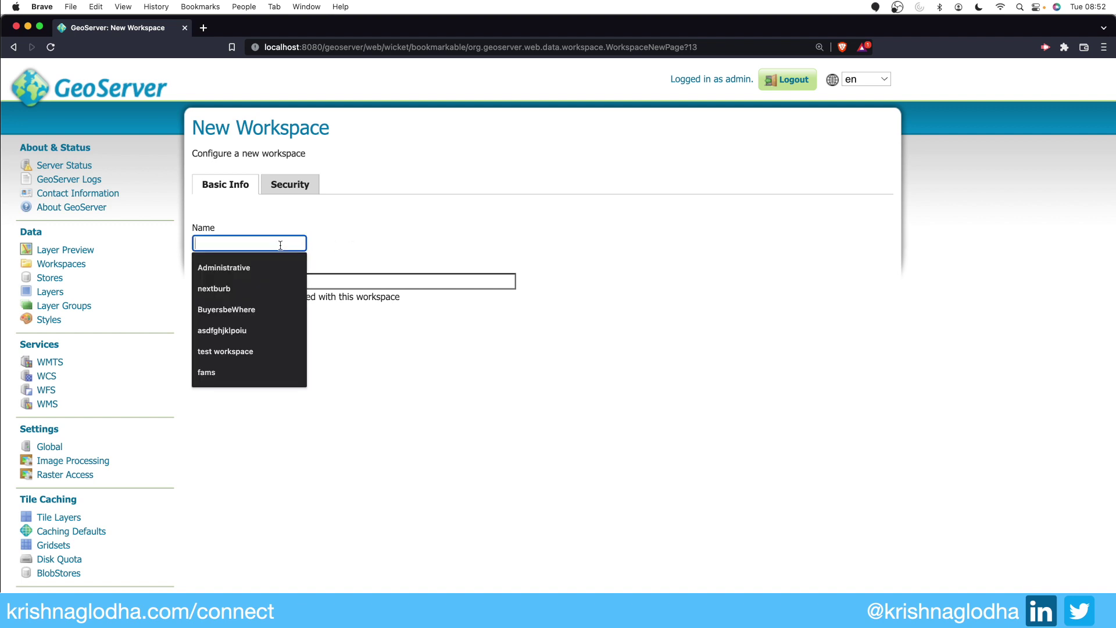
pyautogui.write('earth data')
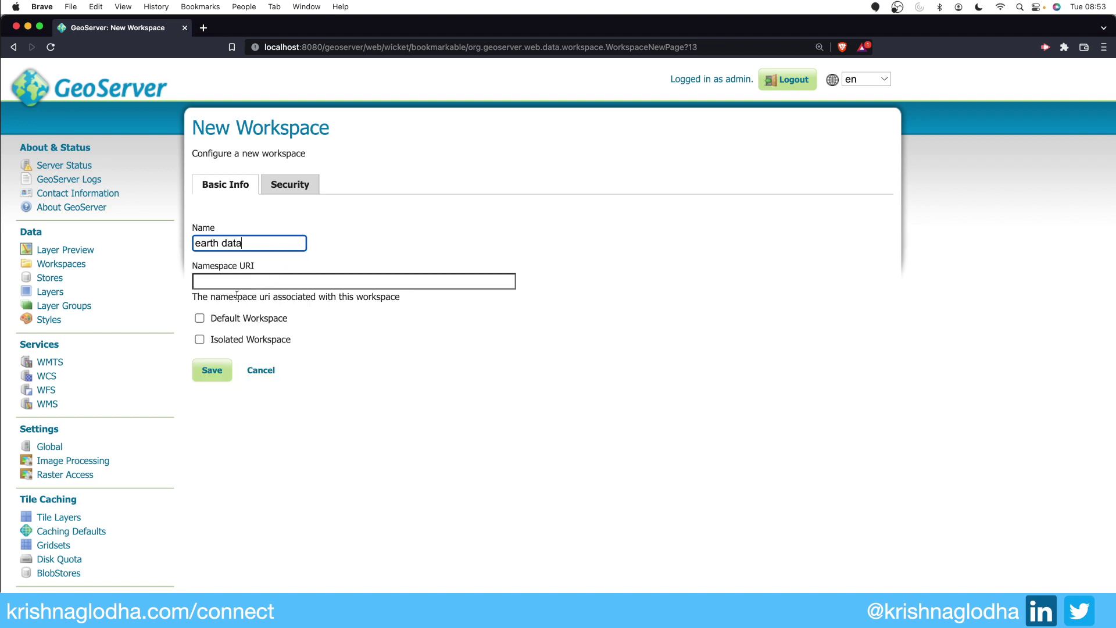
pyautogui.click(222, 370)
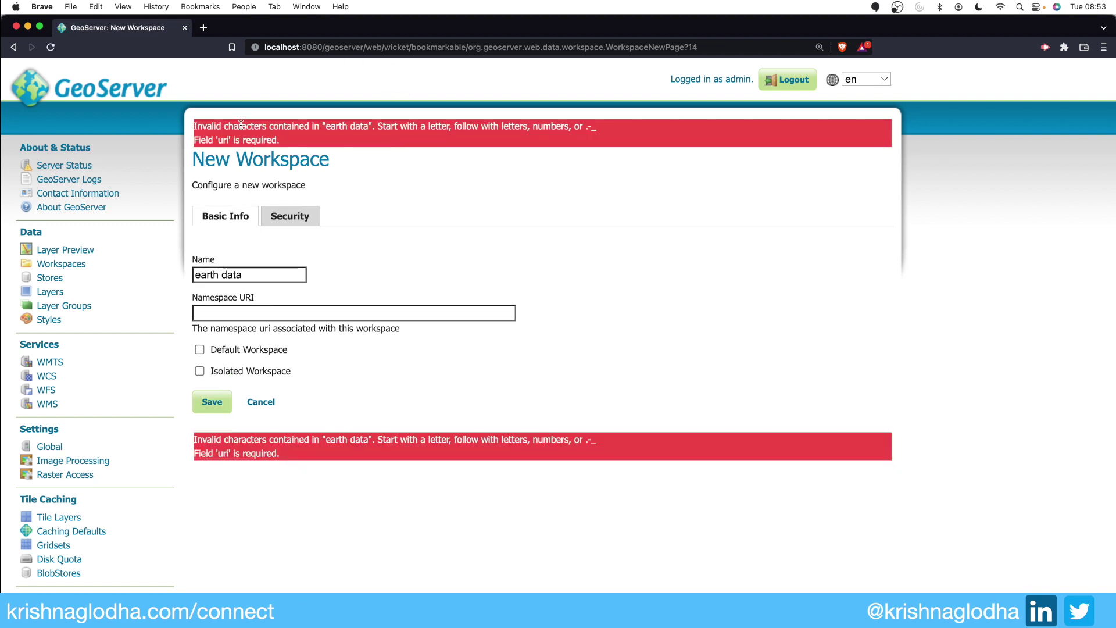
pyautogui.click(221, 274)
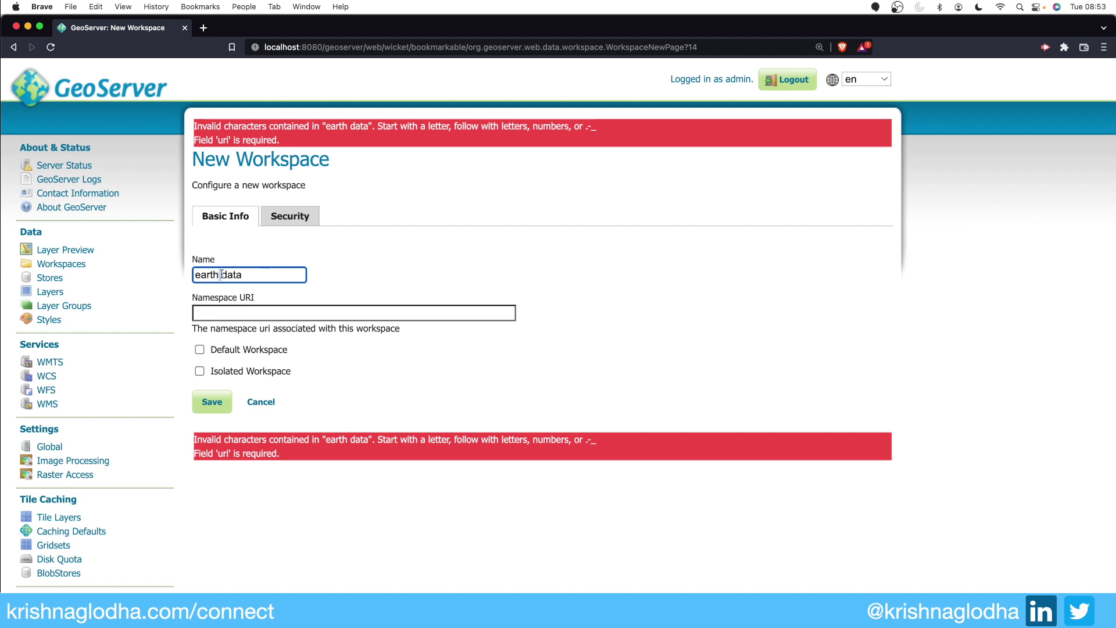
# Step: Rename the workspace to earth_data and copy that name into the Namespace URI field
pyautogui.press('BackSpace')
pyautogui.write('_')
pyautogui.doubleClick(218, 278)
pyautogui.press('super+c')
pyautogui.click(204, 312)
pyautogui.press('super+v')
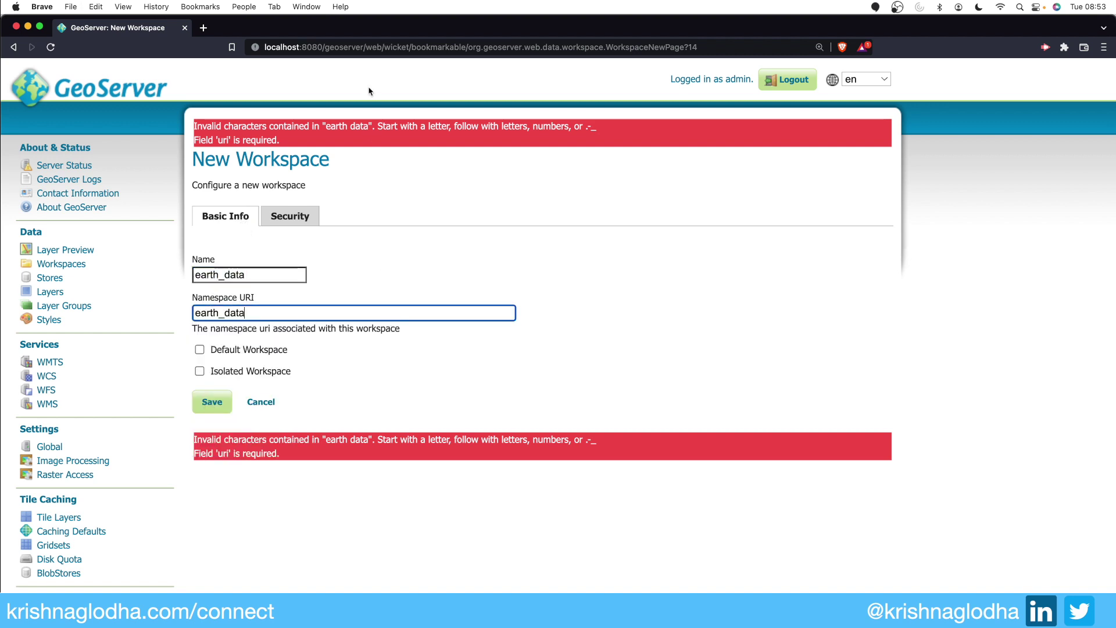
pyautogui.moveTo(365, 47); pyautogui.dragTo(237, 44)
pyautogui.press('super+c')
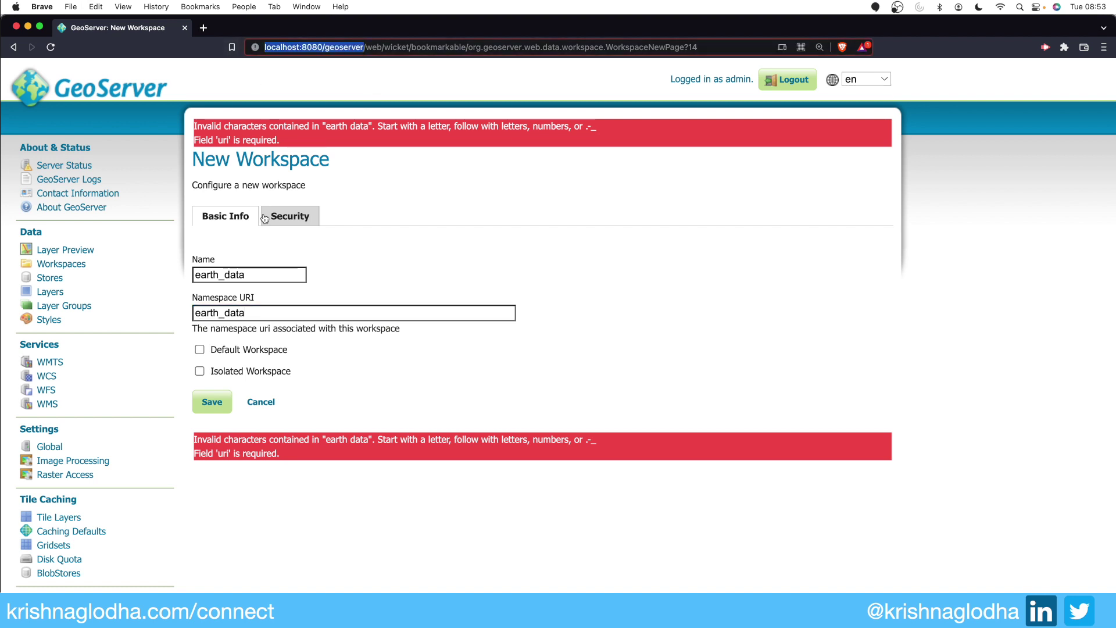
pyautogui.click(195, 314)
pyautogui.press('super+v')
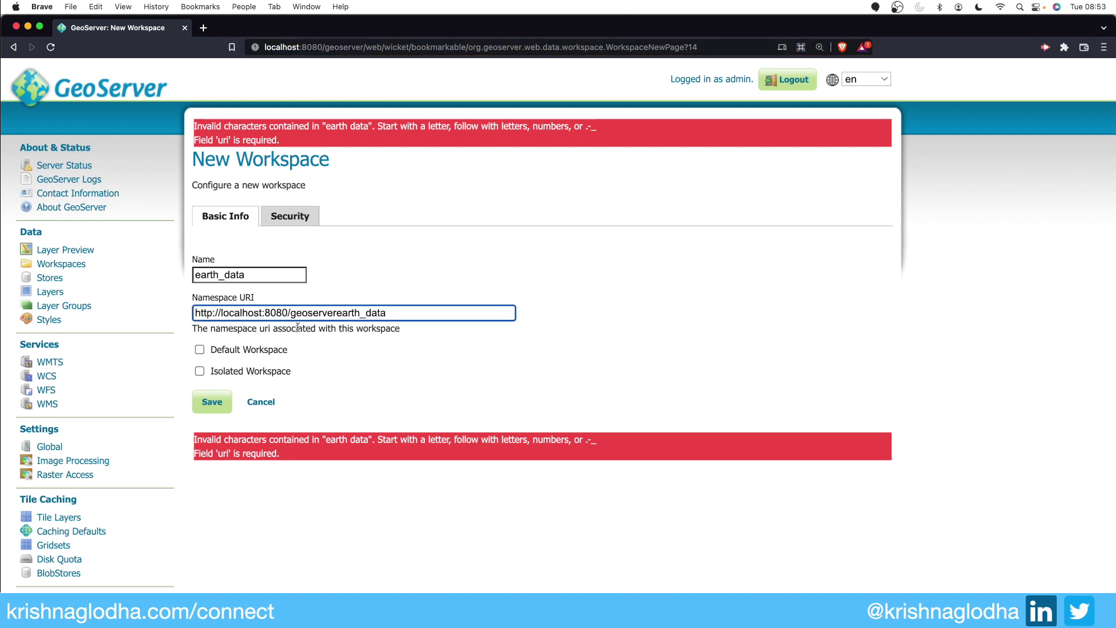
pyautogui.write('/')
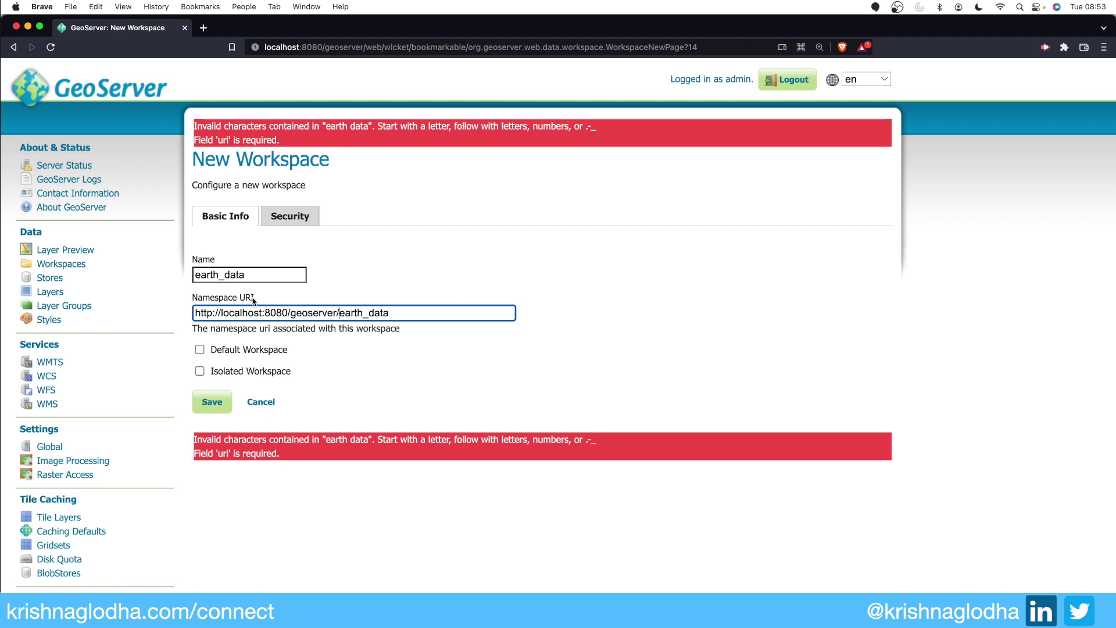
pyautogui.click(200, 349)
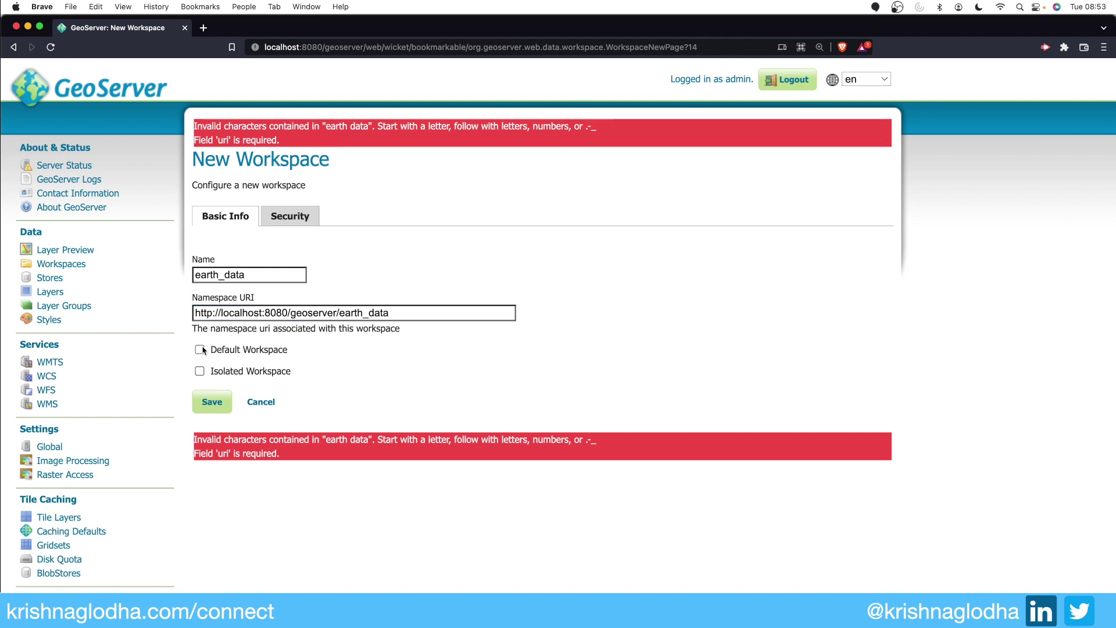
pyautogui.click(214, 401)
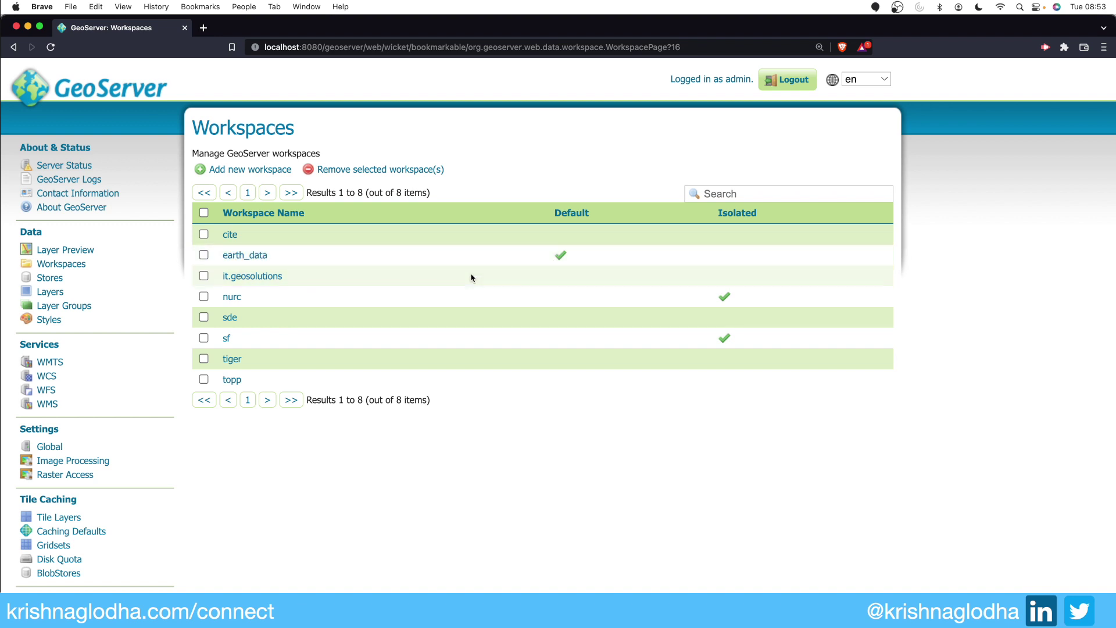
pyautogui.click(231, 297)
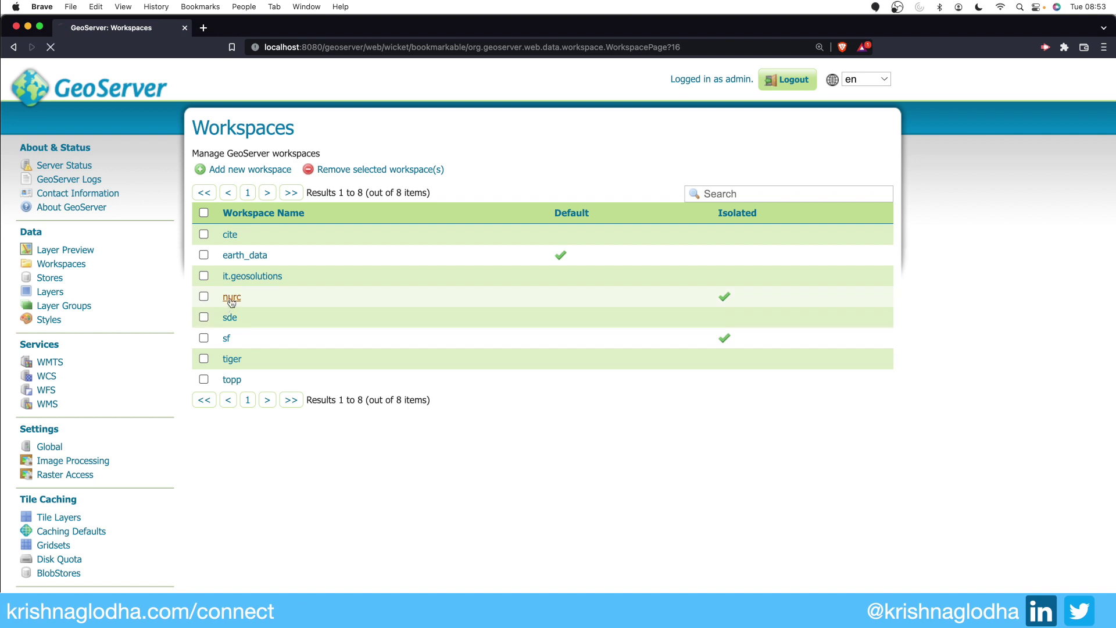
pyautogui.click(200, 317)
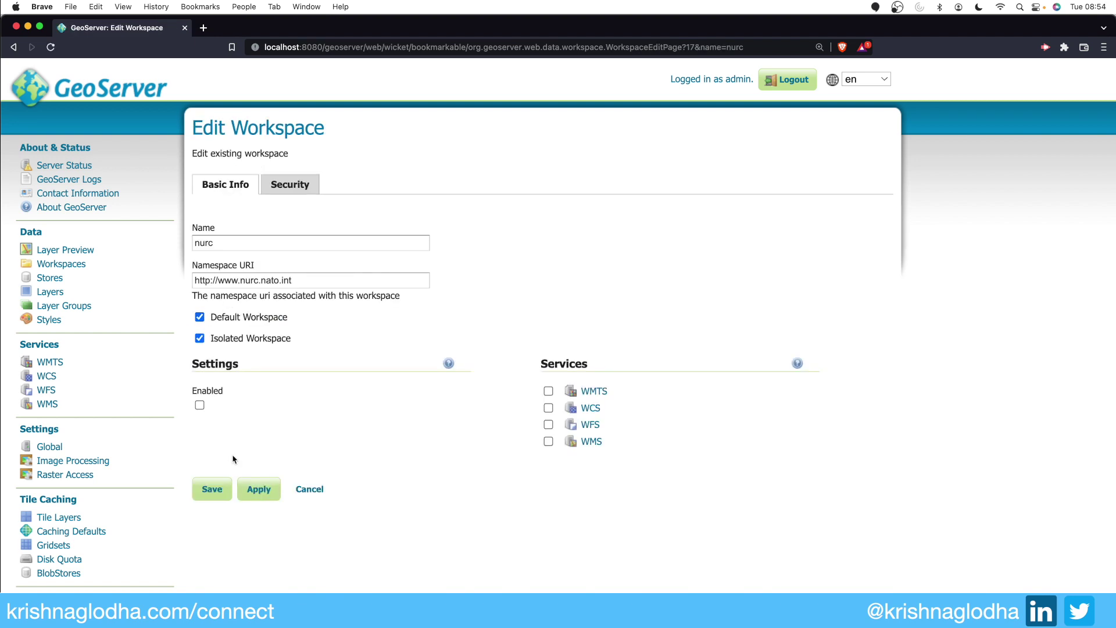
pyautogui.click(214, 489)
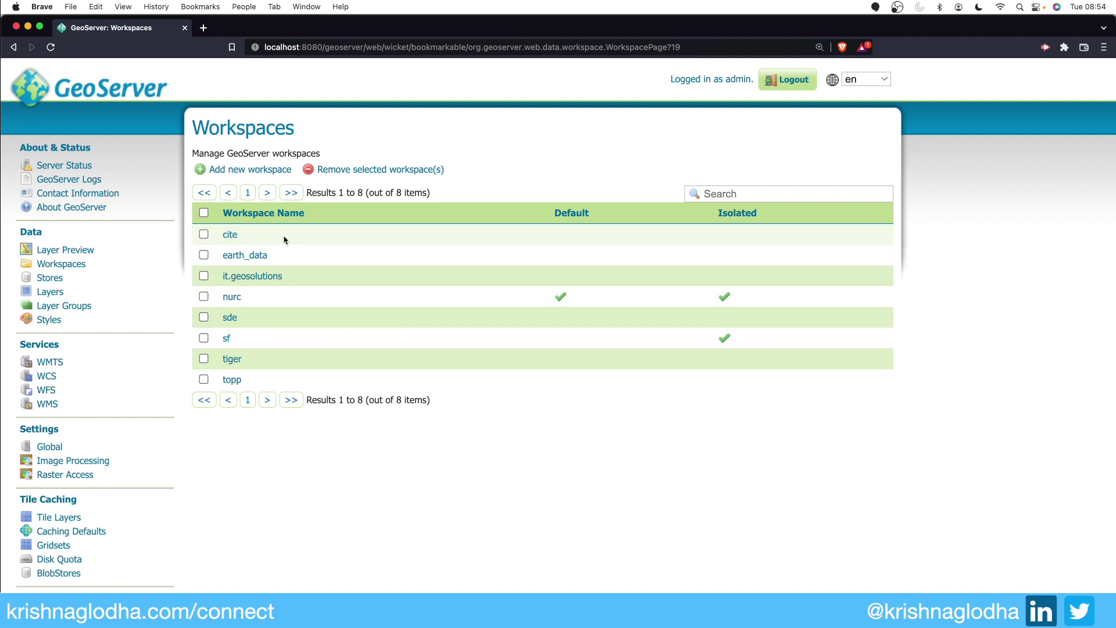
pyautogui.click(254, 257)
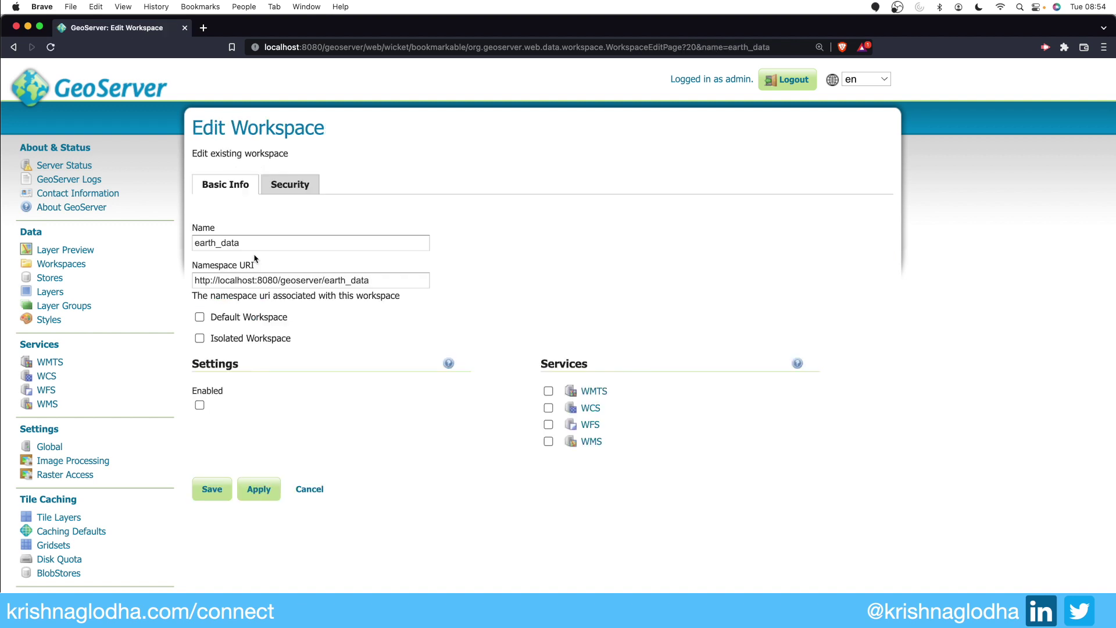
pyautogui.click(199, 318)
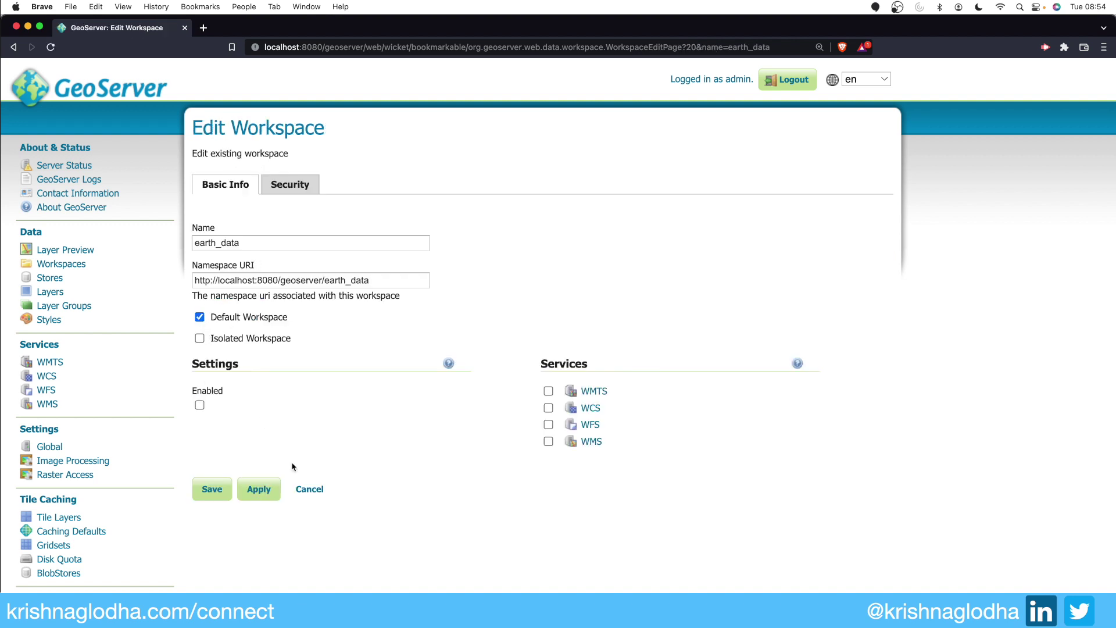
pyautogui.click(214, 495)
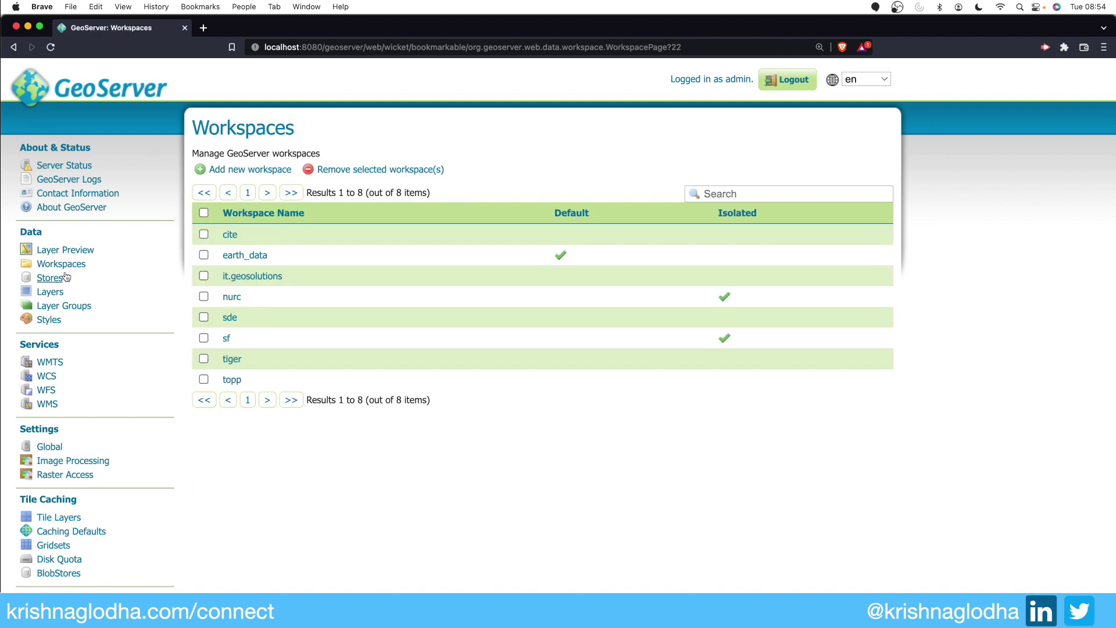
pyautogui.click(50, 278)
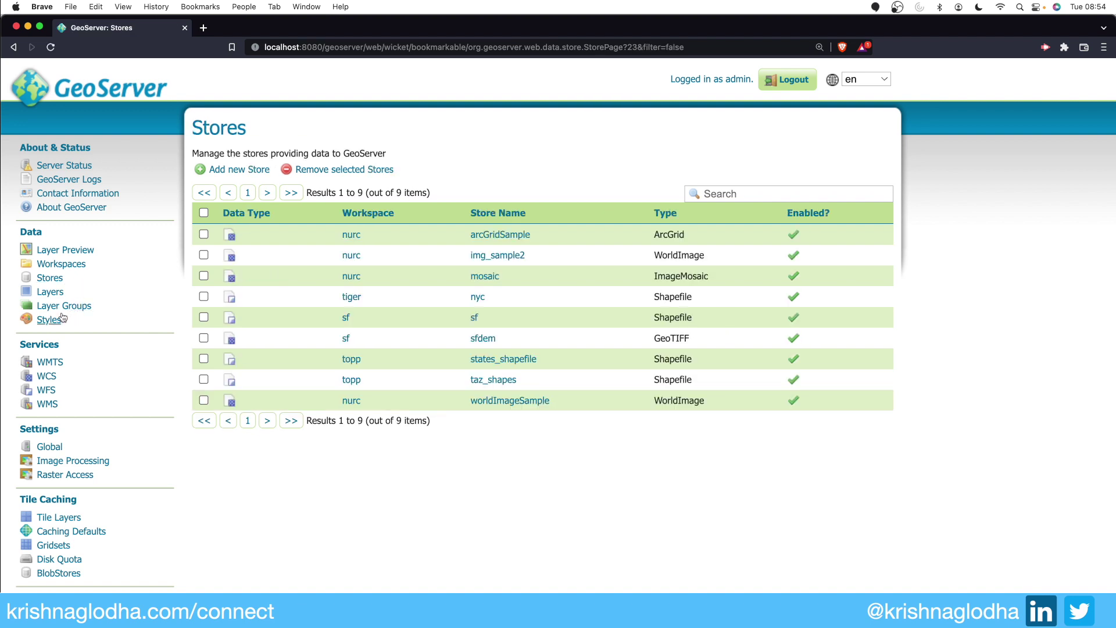
# Step: Begin a Properties data store and switch its workspace from earth_data to nurc
pyautogui.click(239, 169)
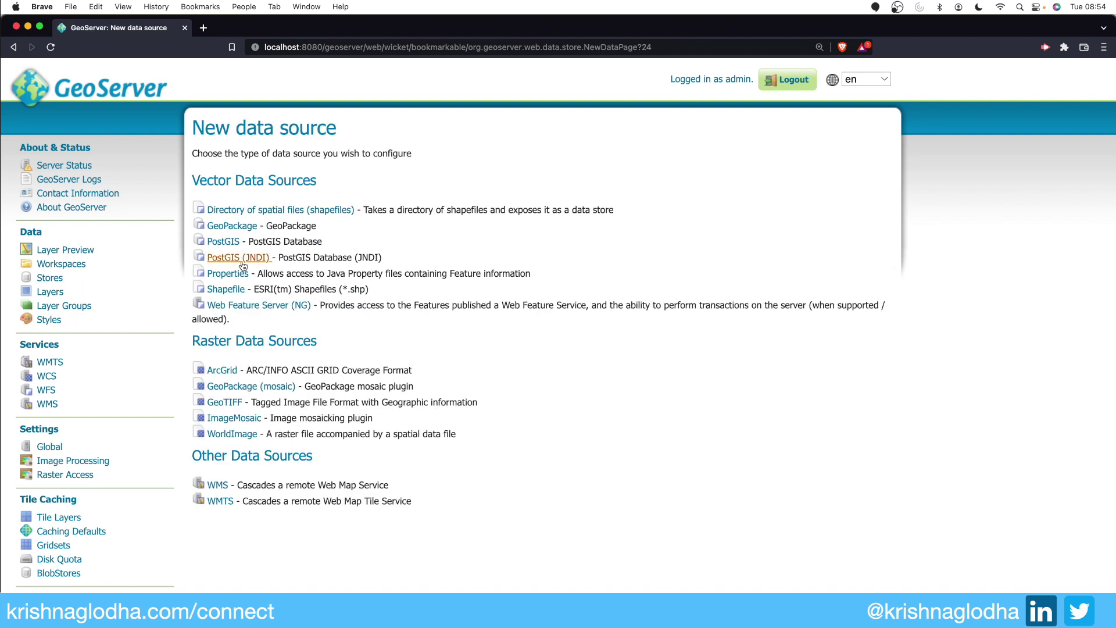
pyautogui.click(228, 274)
pyautogui.click(240, 257)
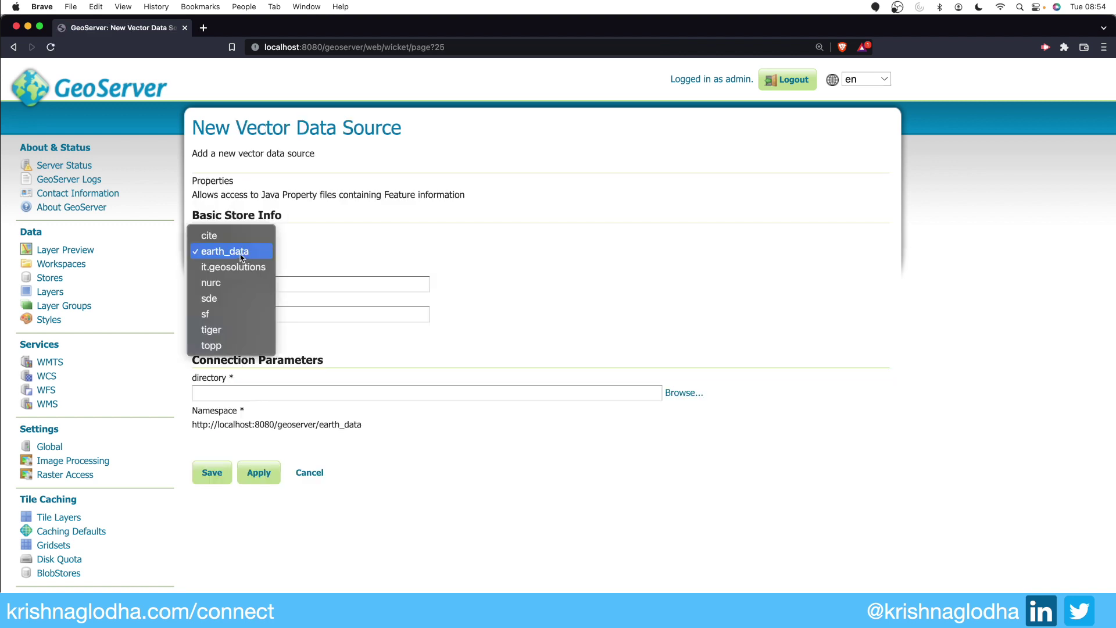
pyautogui.click(244, 259)
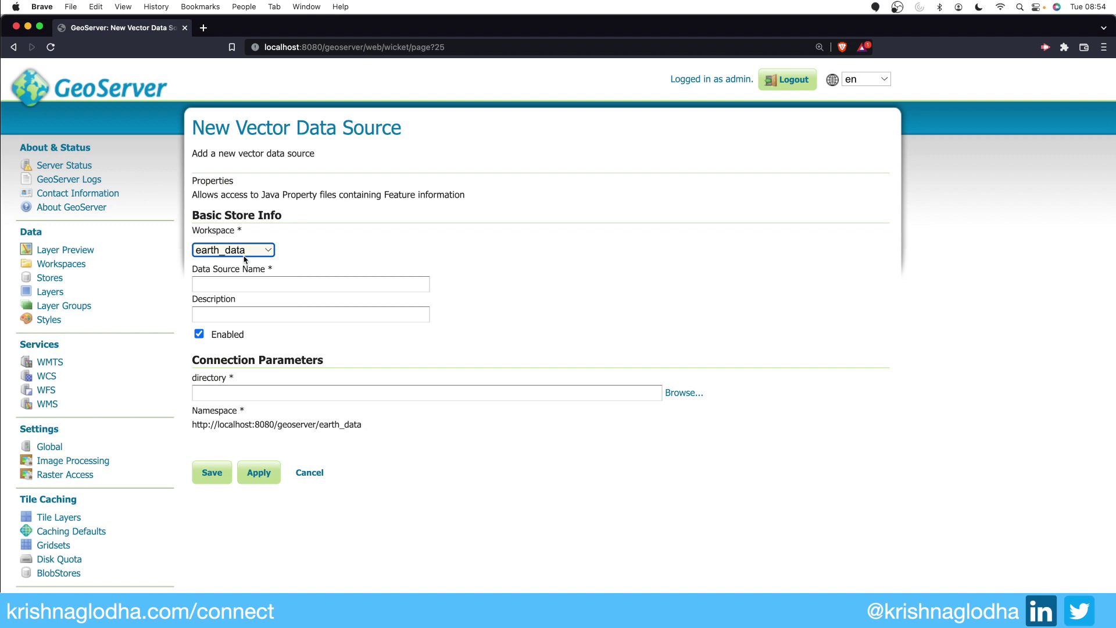
pyautogui.click(245, 260)
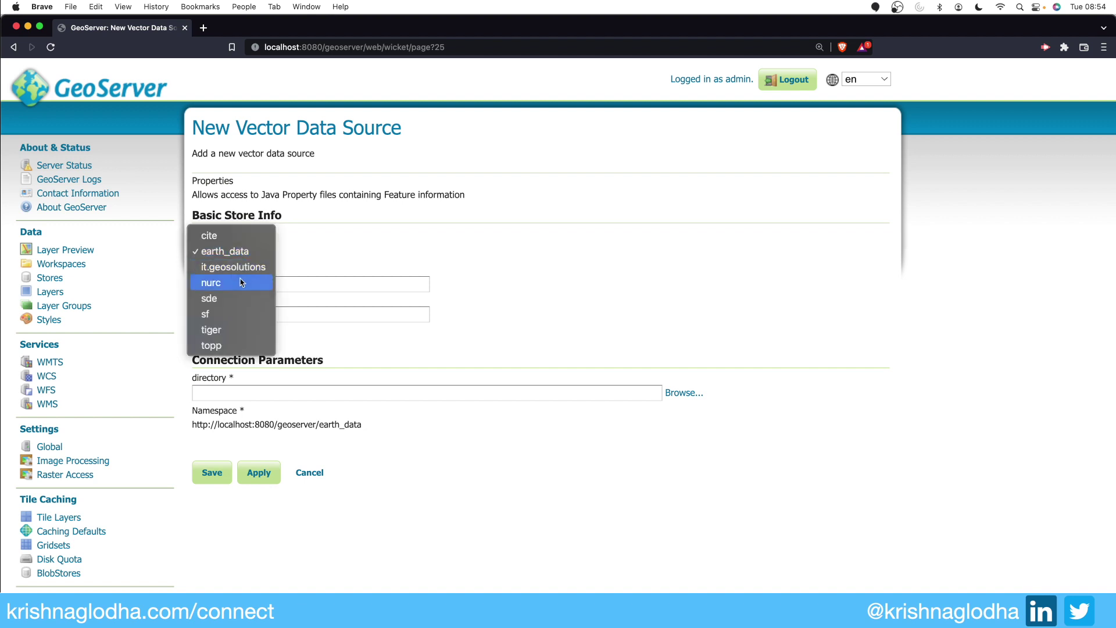
pyautogui.click(240, 283)
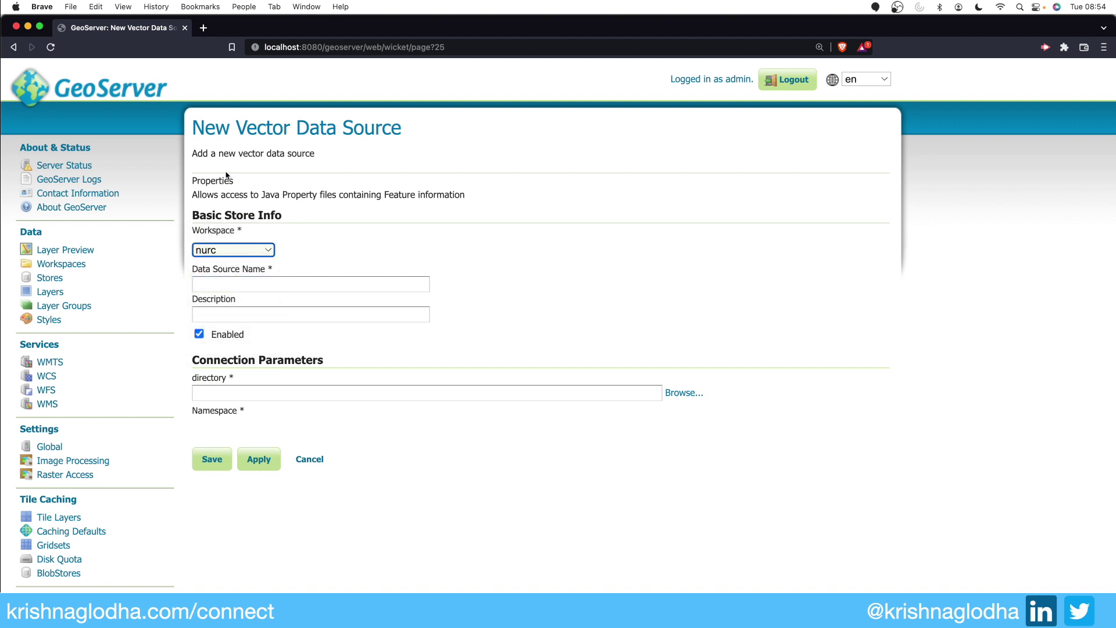
# Step: Open the earth_data workspace and enable its workspace-specific settings
pyautogui.click(87, 263)
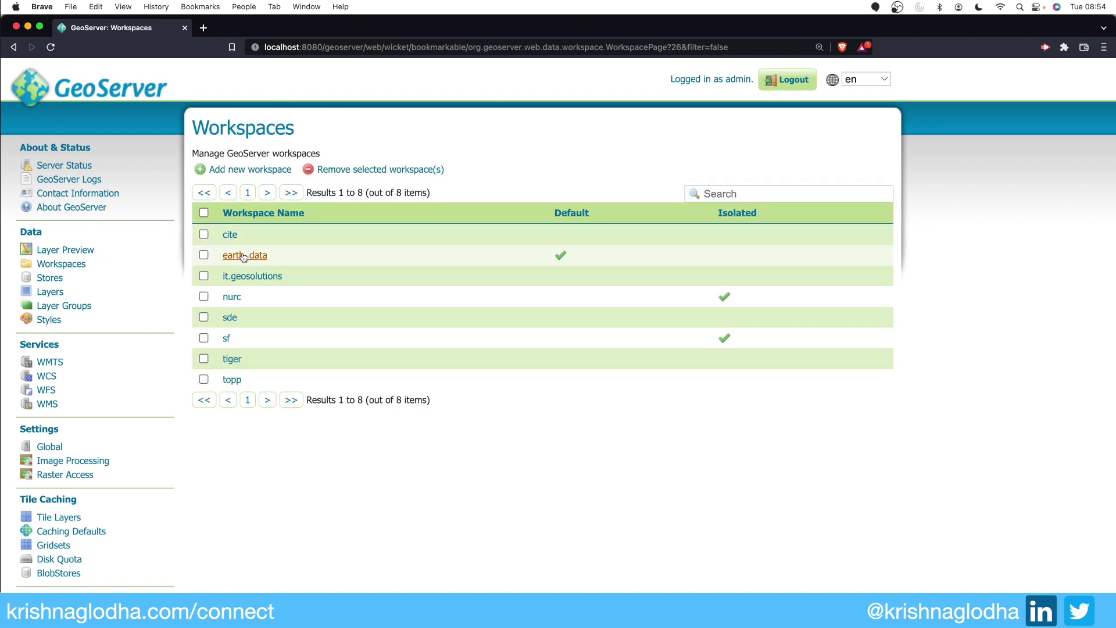
pyautogui.click(244, 256)
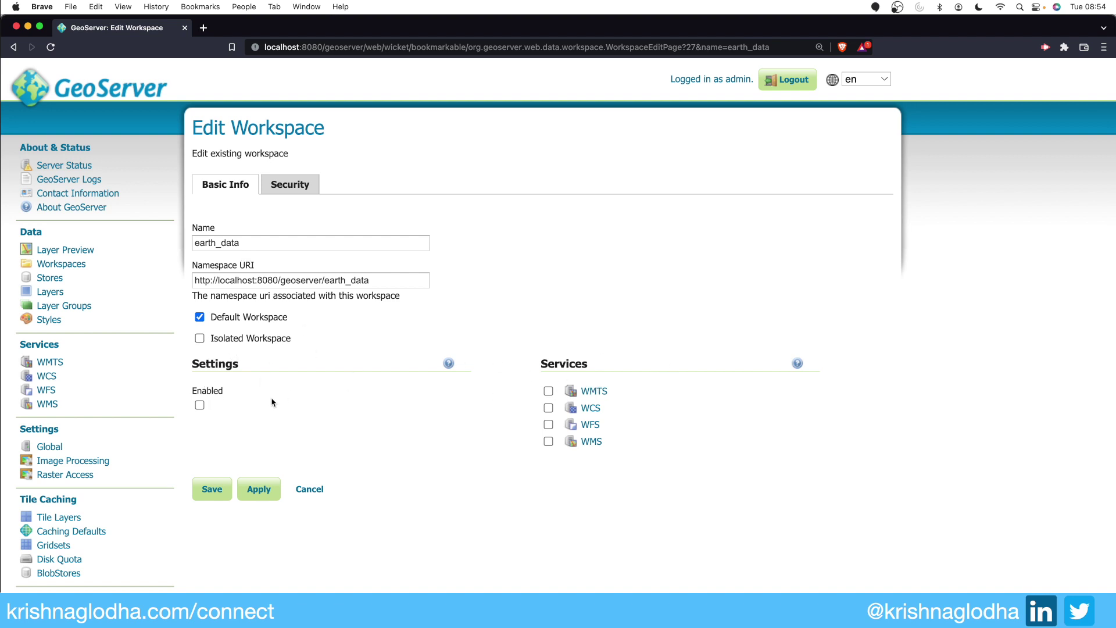
pyautogui.click(199, 405)
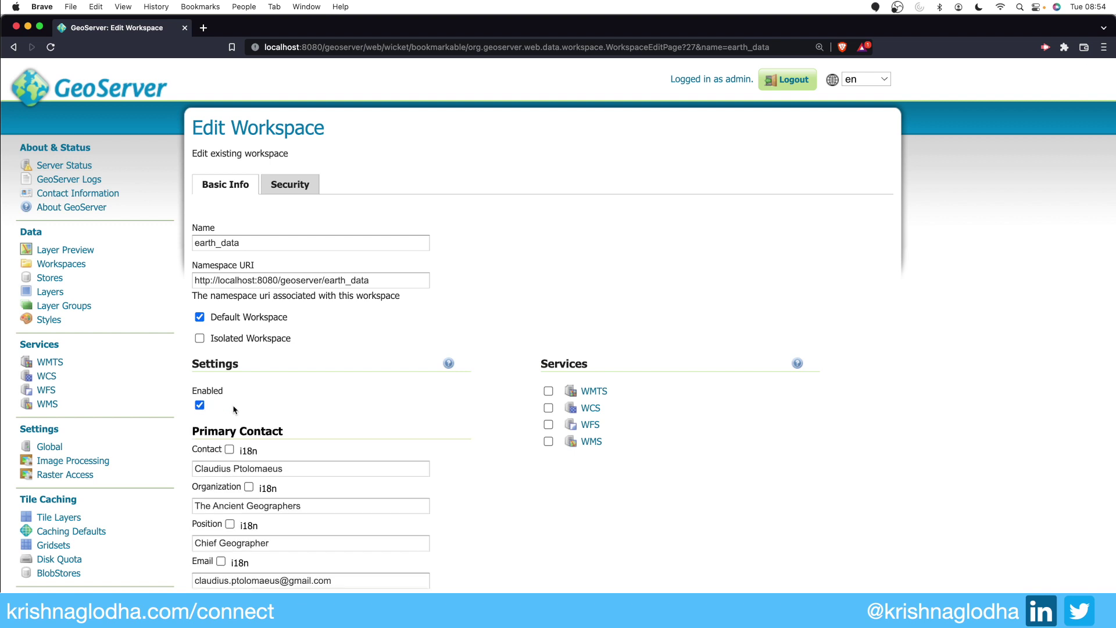
pyautogui.scroll(-3, 235, 410)
# Step: Replace the primary contact's name and e-mail address with new values and save
pyautogui.doubleClick(338, 382)
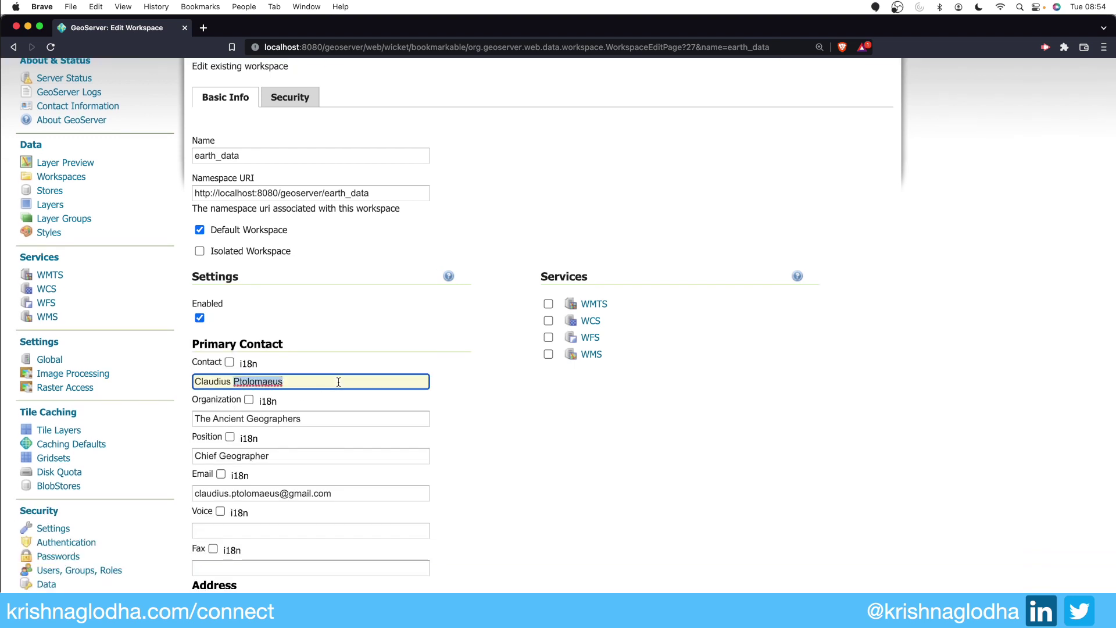
pyautogui.tripleClick(338, 382)
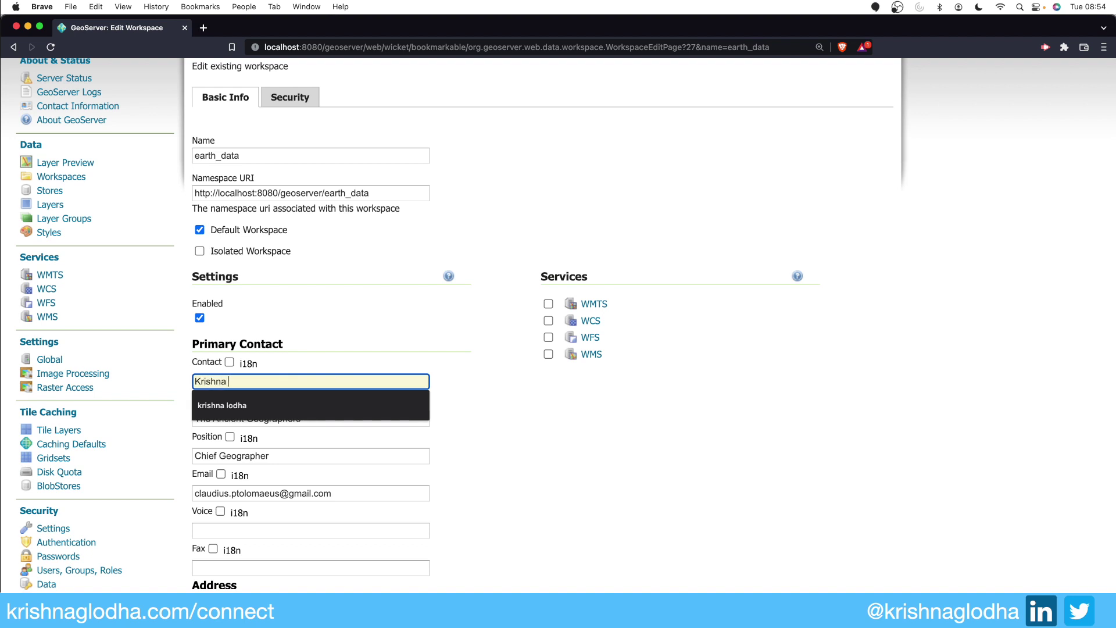
pyautogui.press('Tab')
pyautogui.press('Tab')
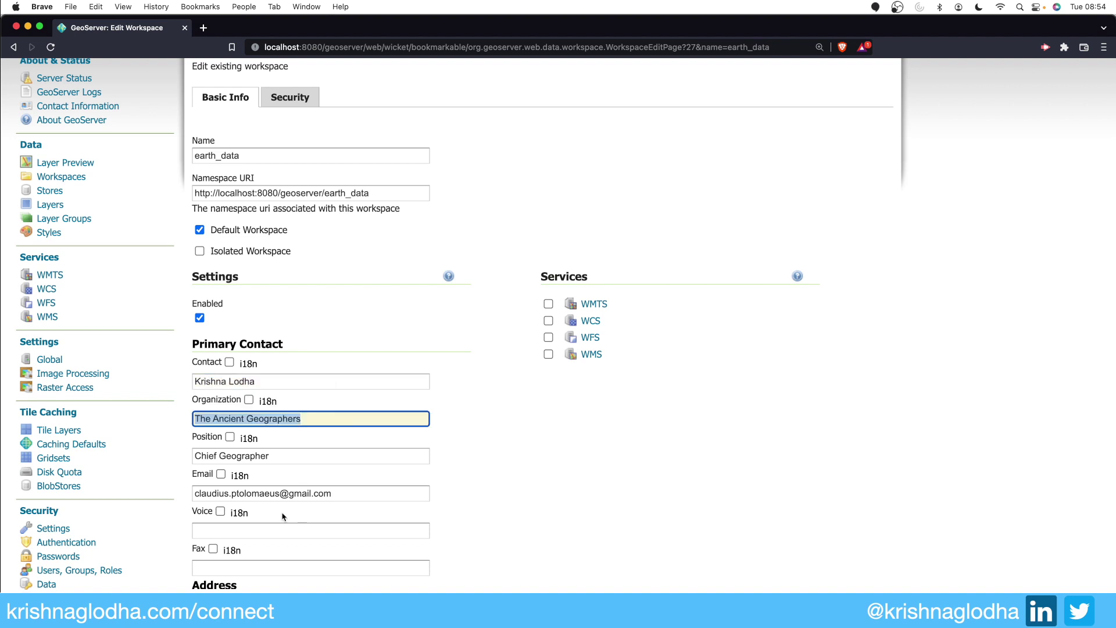
pyautogui.tripleClick(261, 493)
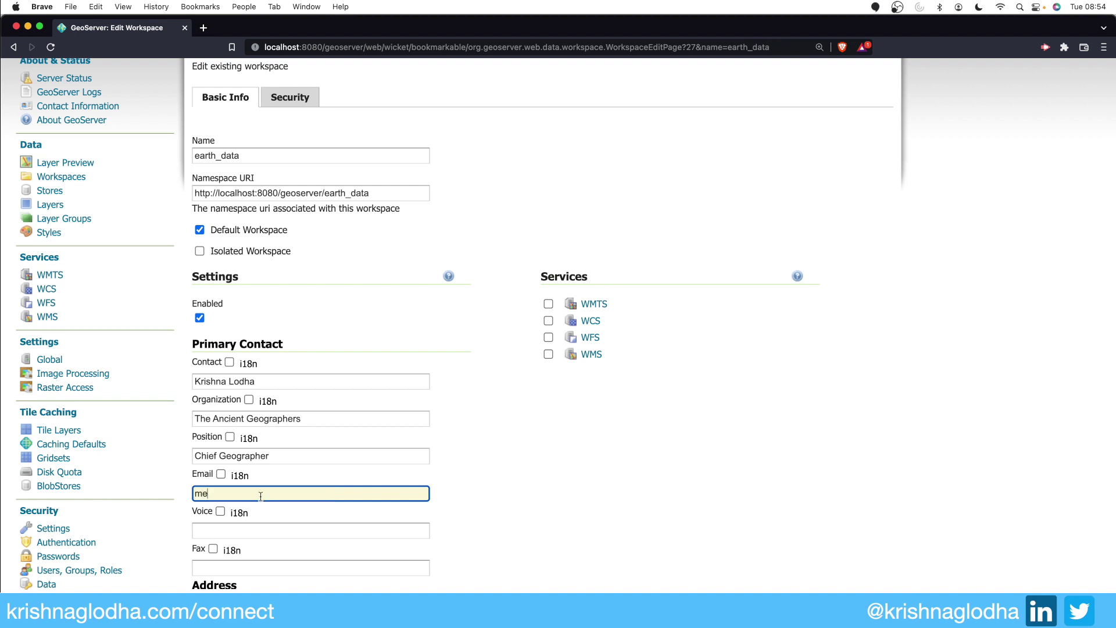
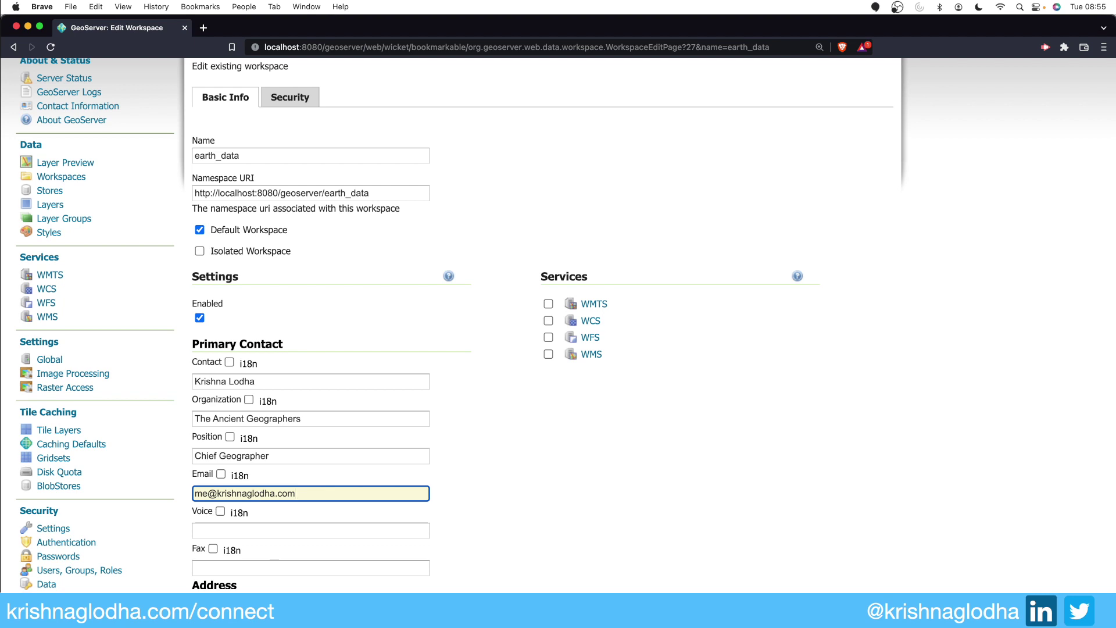
pyautogui.press('Return')
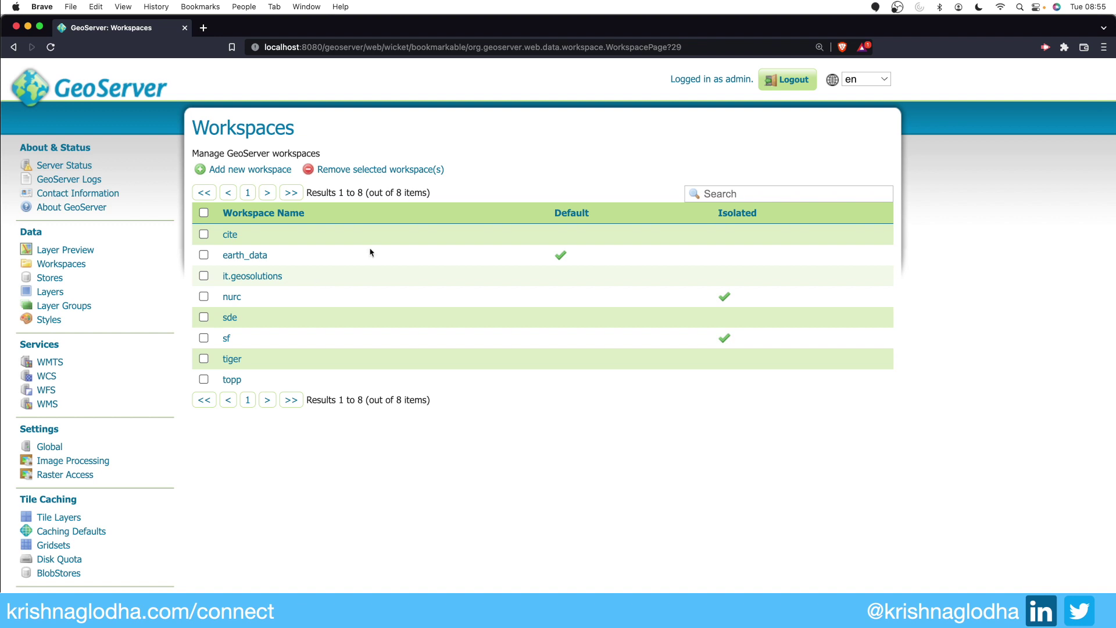
# Step: Scroll through the global WMS 1.3.0 GetCapabilities contact details, then return to the top
pyautogui.click(136, 97)
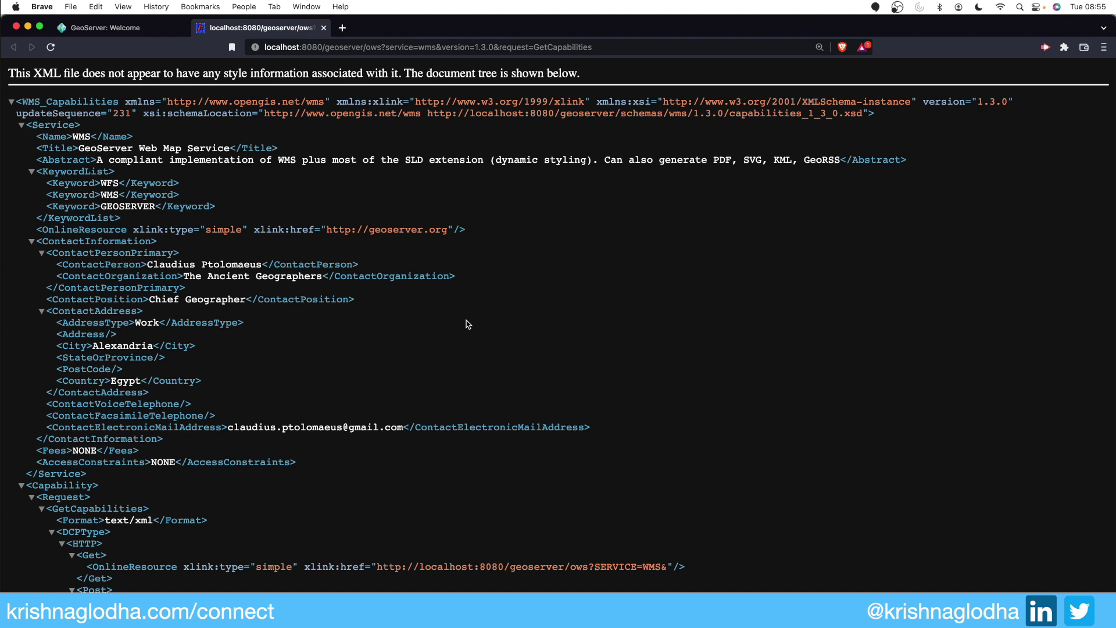
pyautogui.scroll(-10, 468, 324)
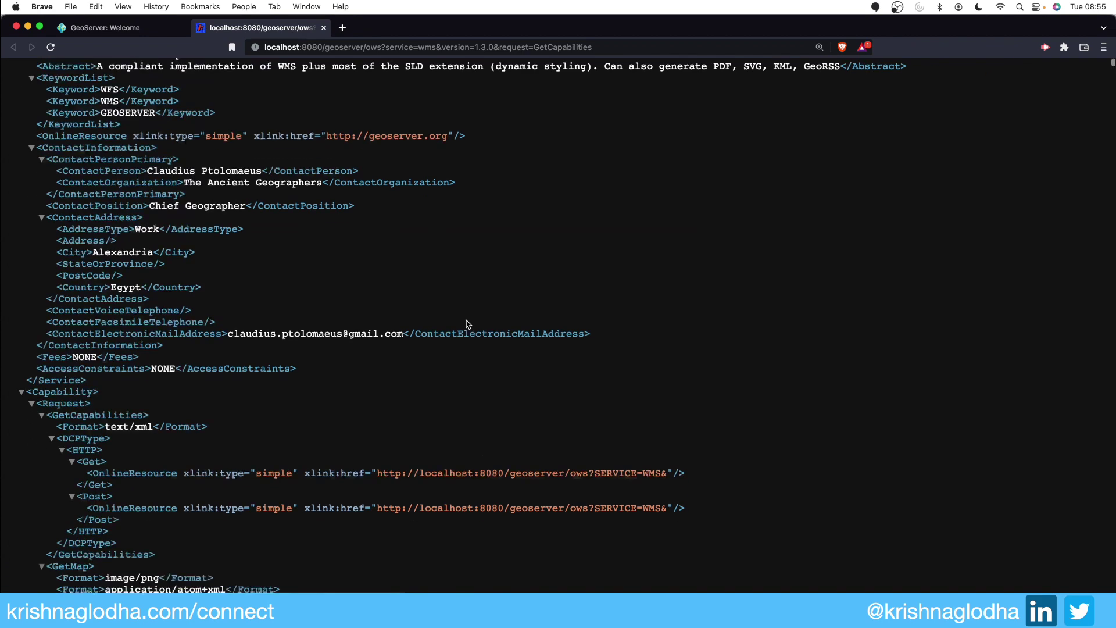
pyautogui.scroll(-12, 467, 322)
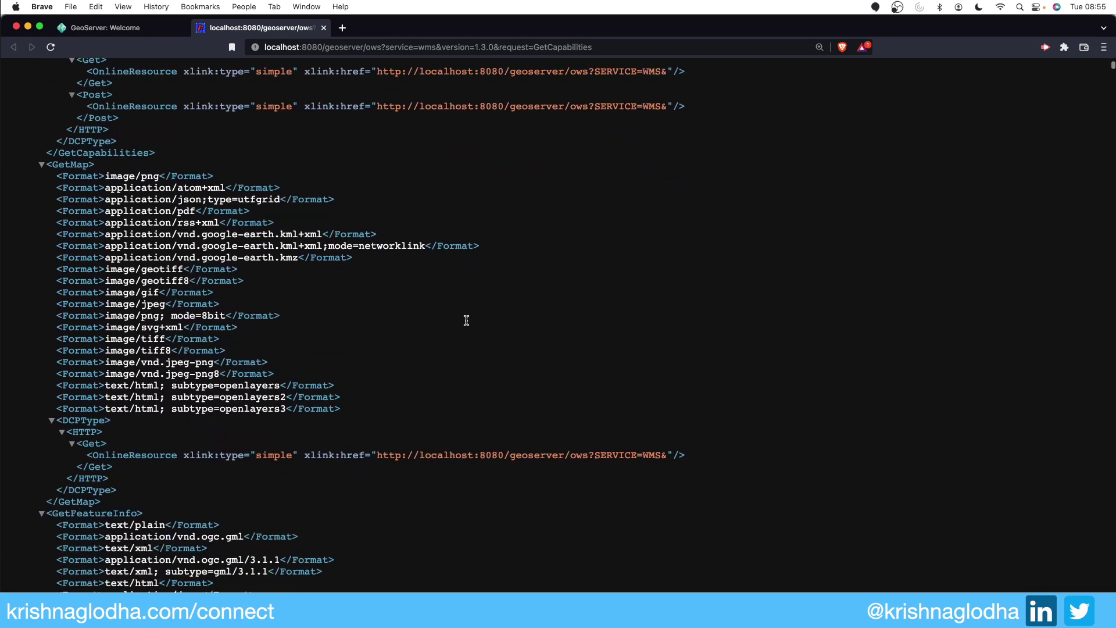
pyautogui.scroll(-9, 468, 323)
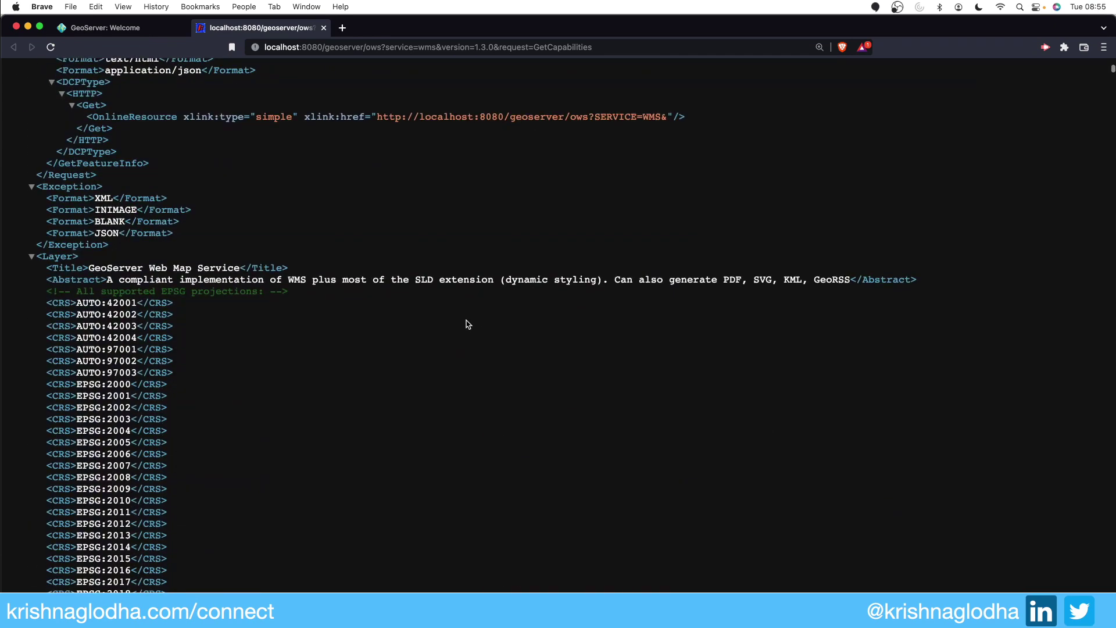
pyautogui.press('super+Up')
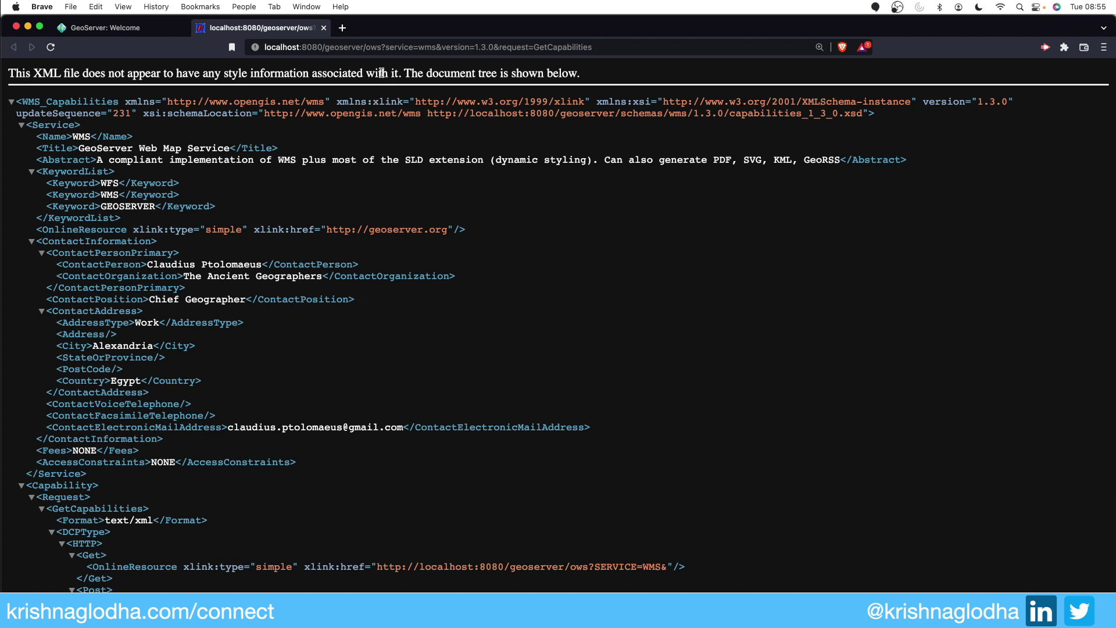
# Step: Insert earth_data/ into the capabilities URL and highlight the updated contact person and e-mail
pyautogui.click(368, 46)
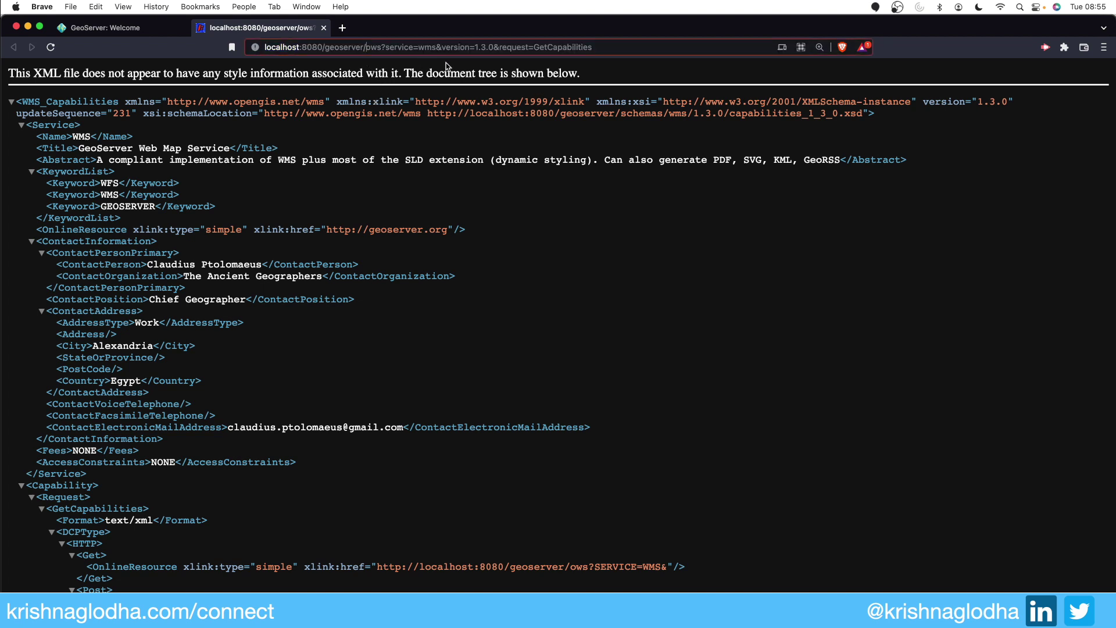
pyautogui.write('earth_dat')
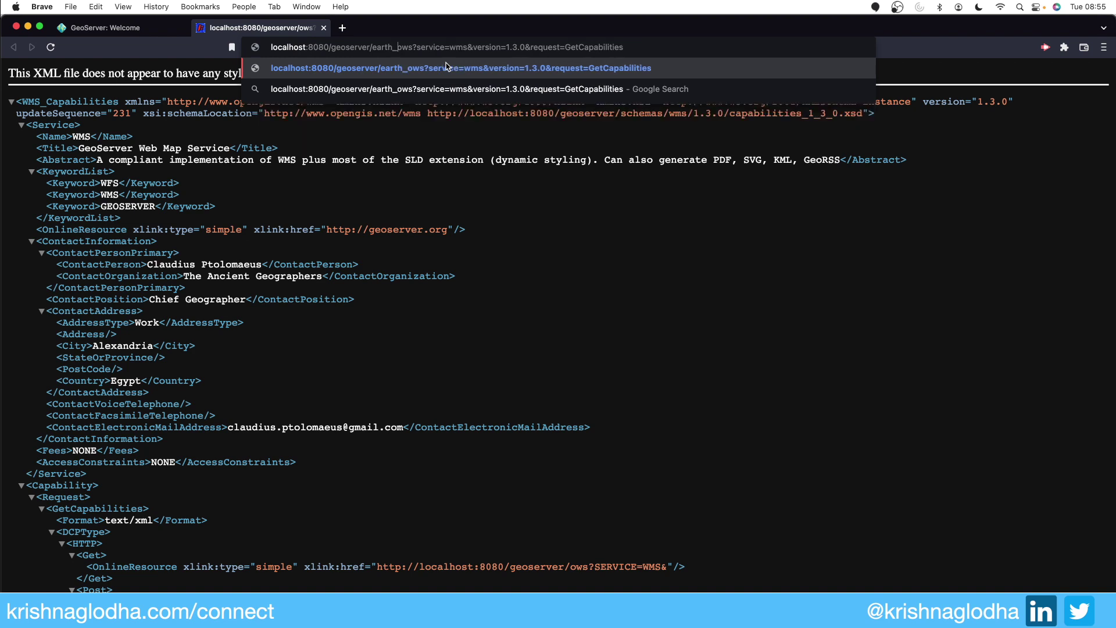
pyautogui.write('a/')
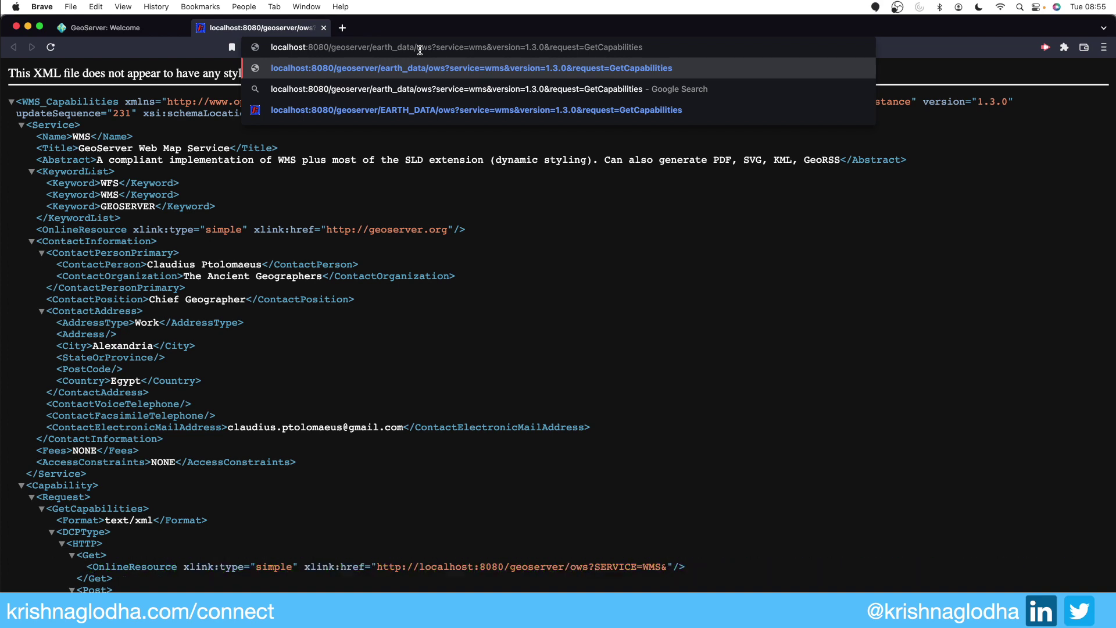
pyautogui.press('Return')
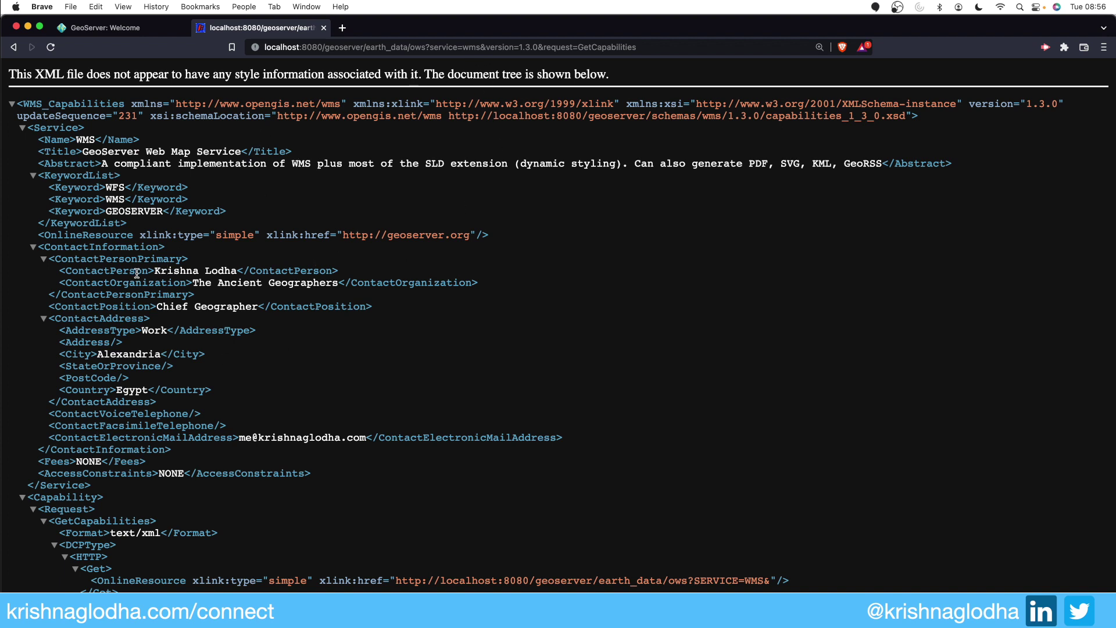
pyautogui.moveTo(155, 271); pyautogui.dragTo(243, 269)
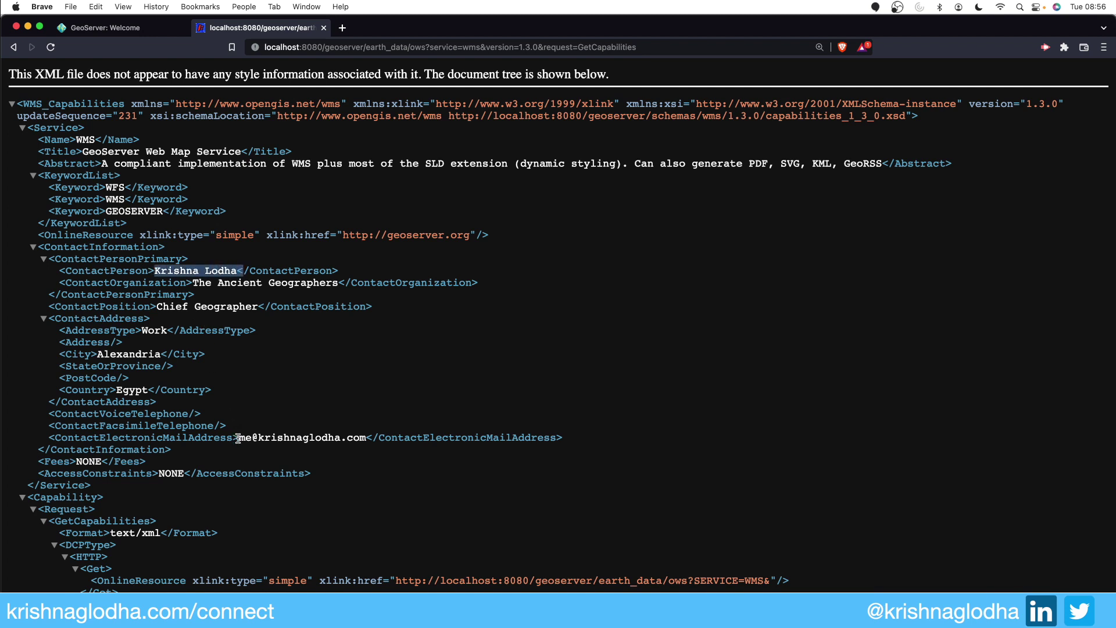
pyautogui.moveTo(239, 437); pyautogui.dragTo(362, 435)
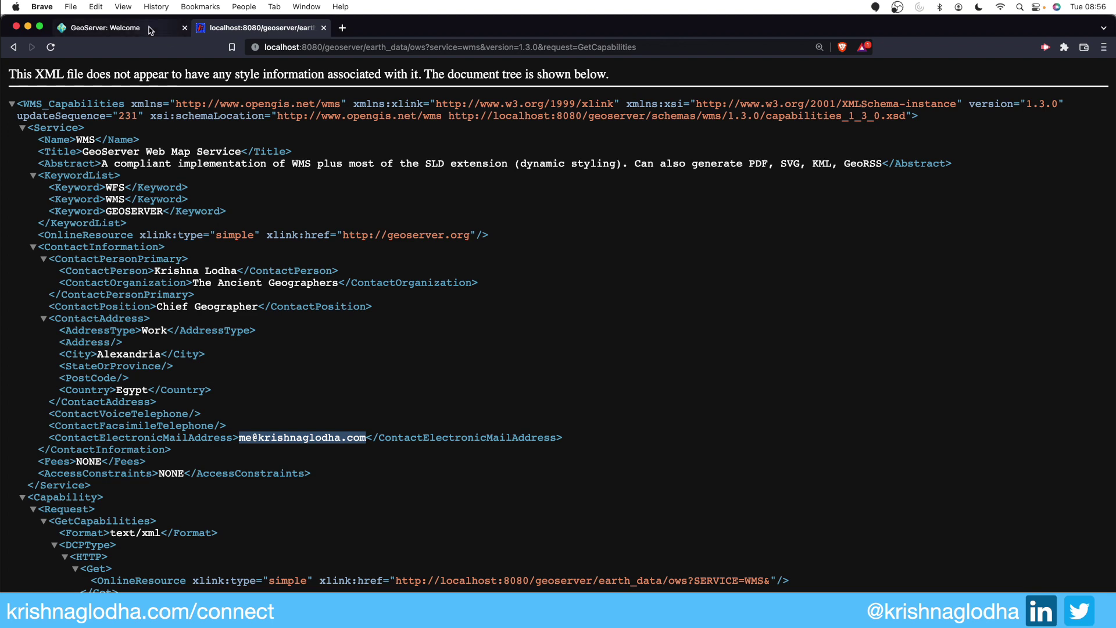
pyautogui.click(117, 27)
pyautogui.click(225, 265)
pyautogui.click(259, 265)
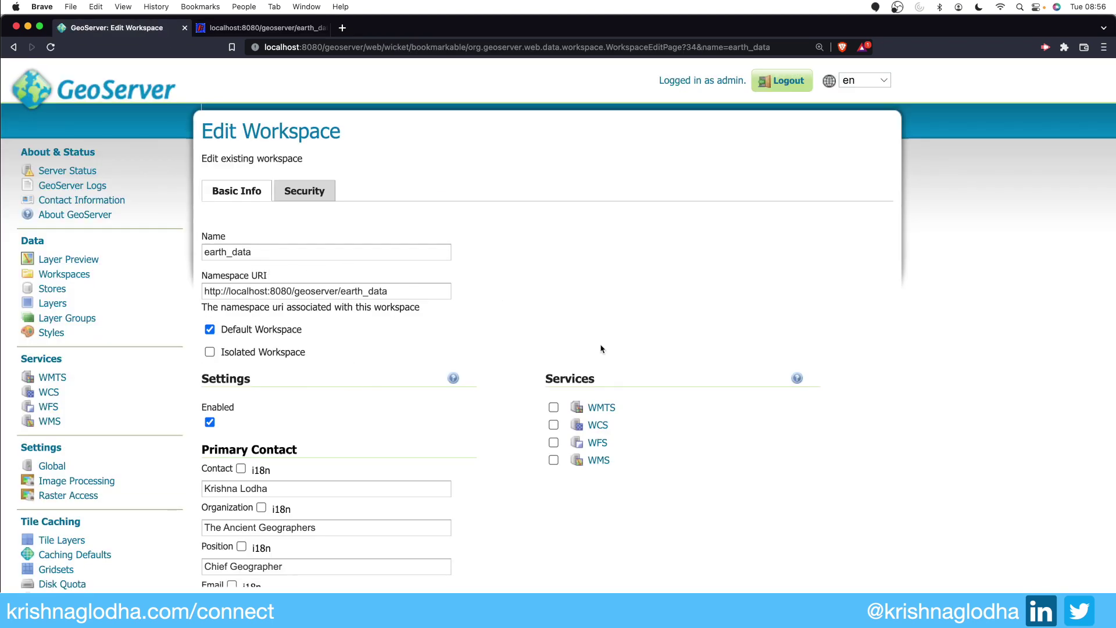
pyautogui.moveTo(552, 378); pyautogui.dragTo(581, 379)
pyautogui.click(554, 461)
pyautogui.click(606, 465)
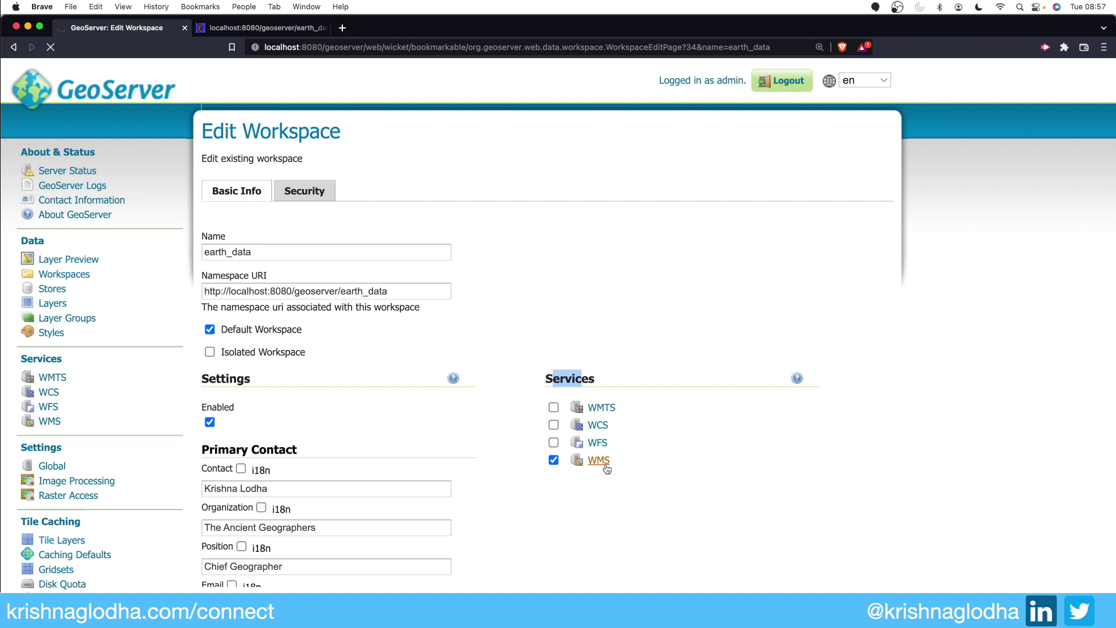
pyautogui.scroll(-3, 407, 419)
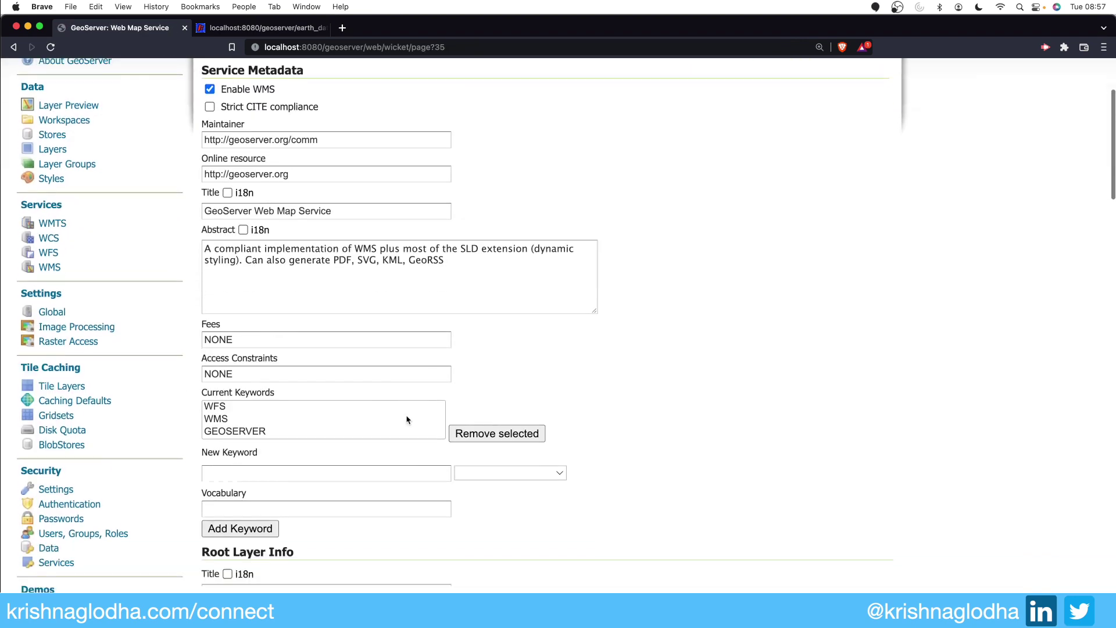
pyautogui.scroll(5, 407, 420)
pyautogui.hscroll(-5, 407, 420)
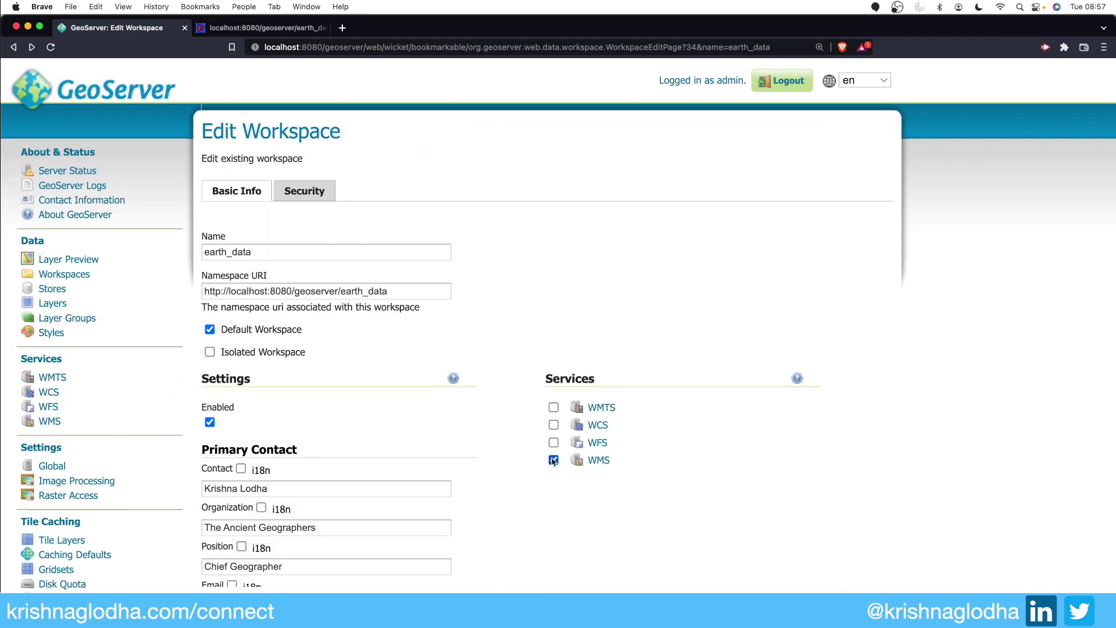
pyautogui.click(553, 460)
pyautogui.scroll(-4, 561, 457)
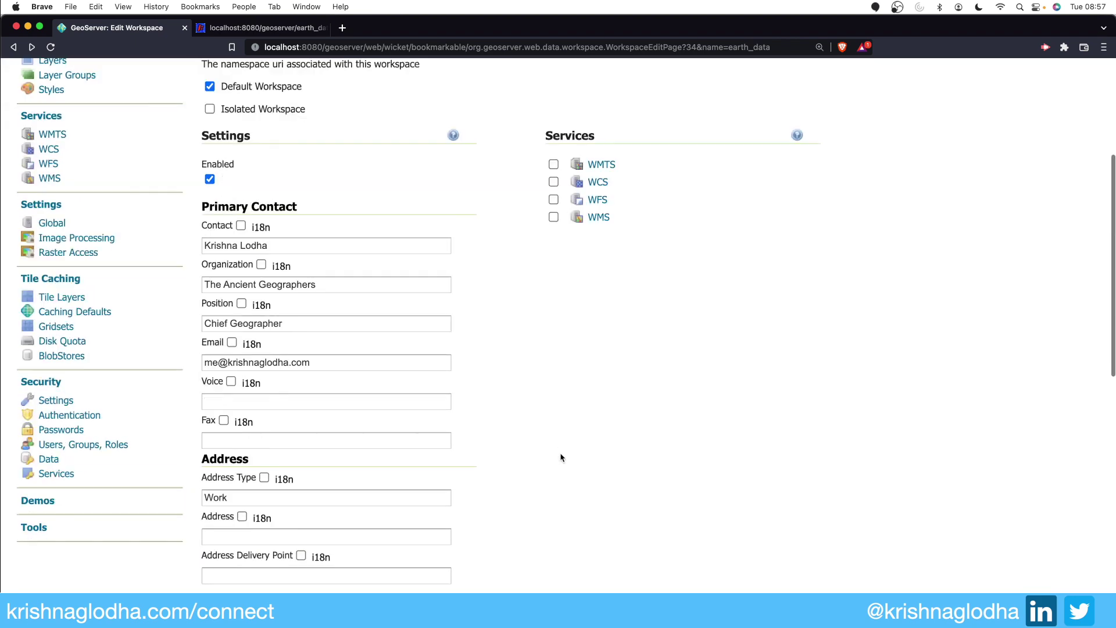
pyautogui.scroll(-5, 561, 458)
pyautogui.scroll(10, 558, 456)
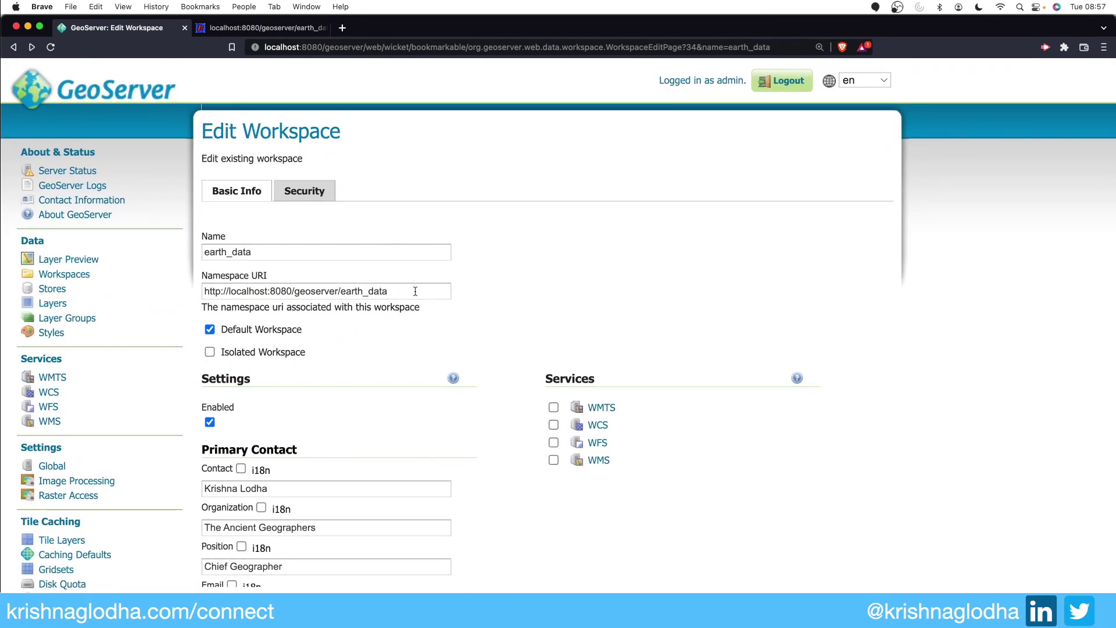
pyautogui.click(320, 199)
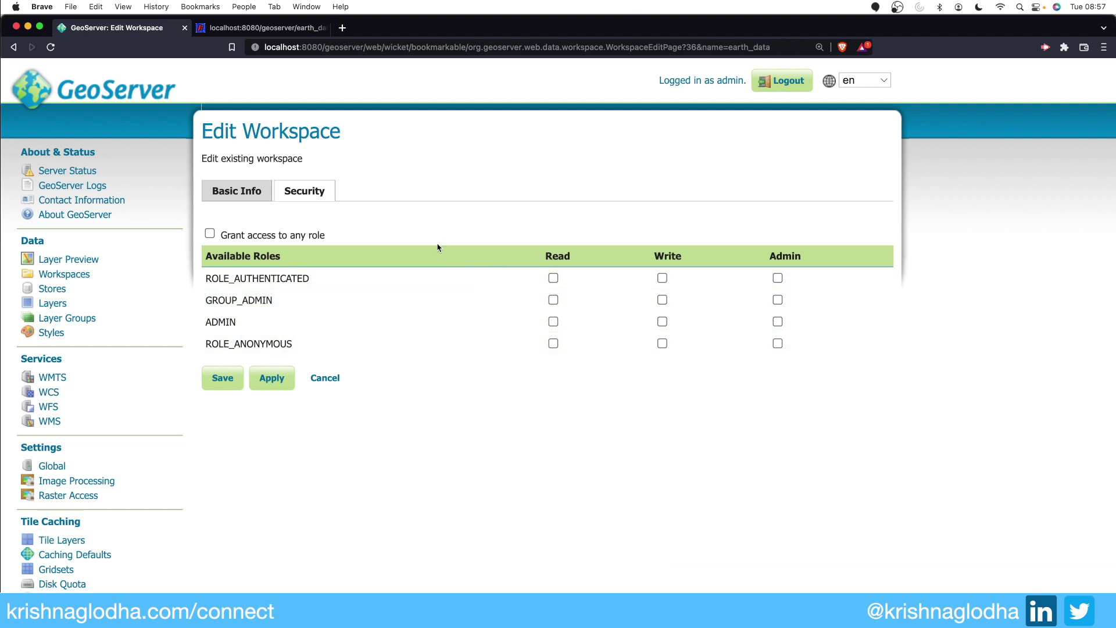
# Step: Tick then untick 'Grant access to any role' for earth_data and save the workspace
pyautogui.click(210, 234)
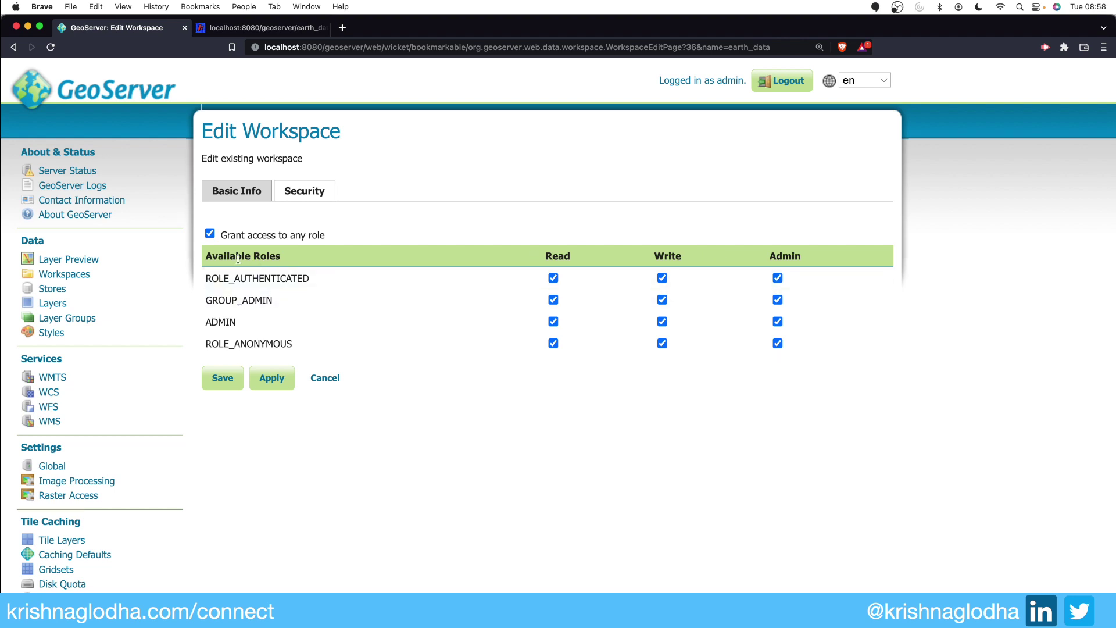
pyautogui.click(210, 234)
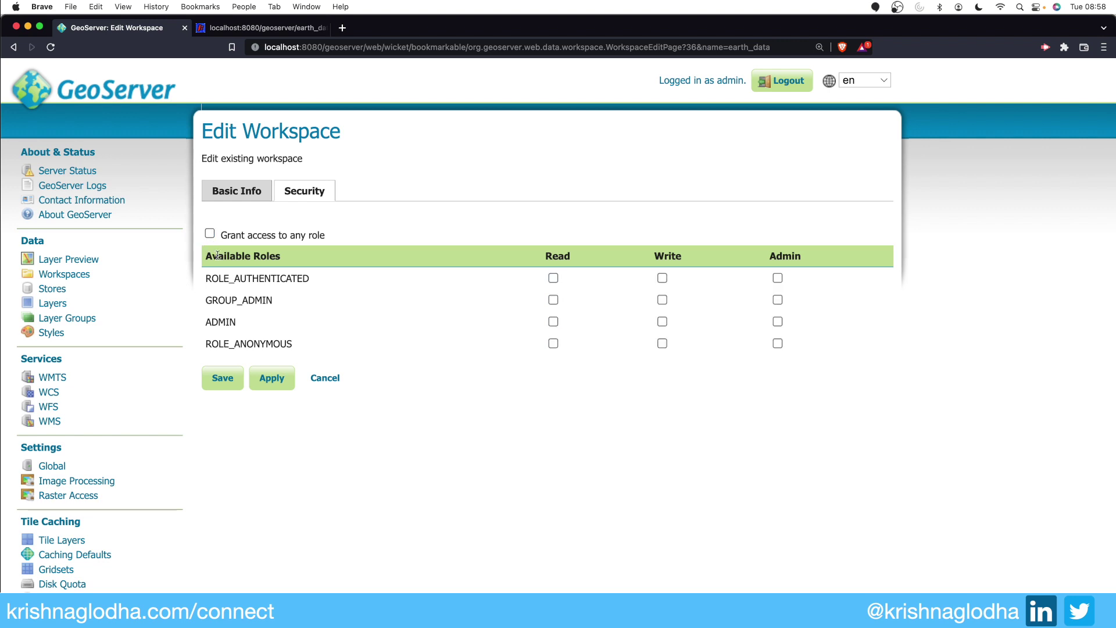
pyautogui.click(227, 378)
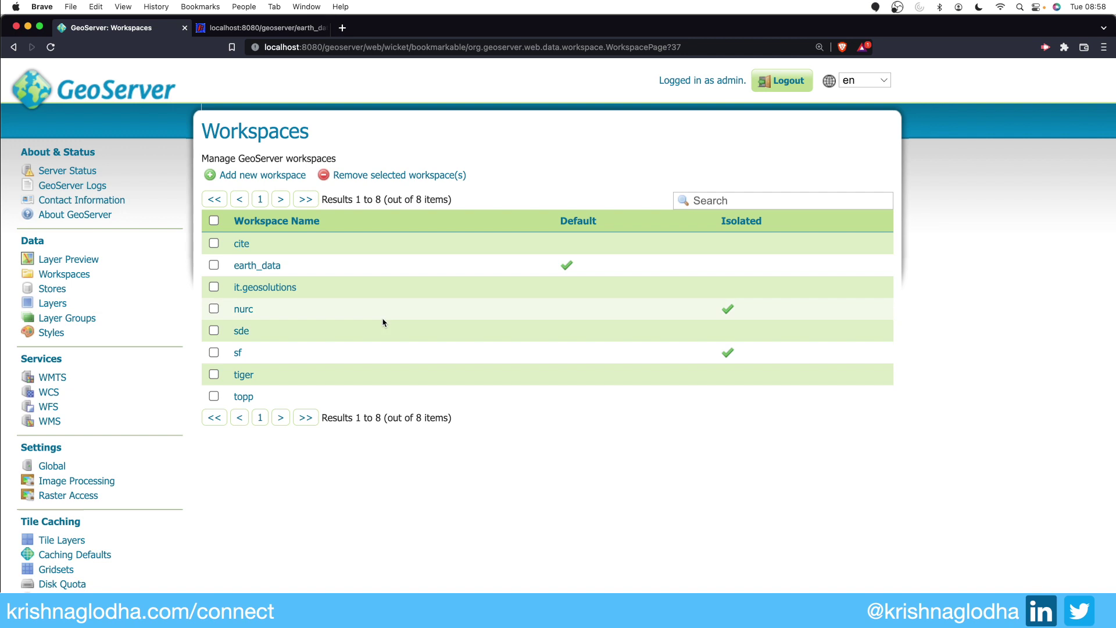
pyautogui.click(241, 266)
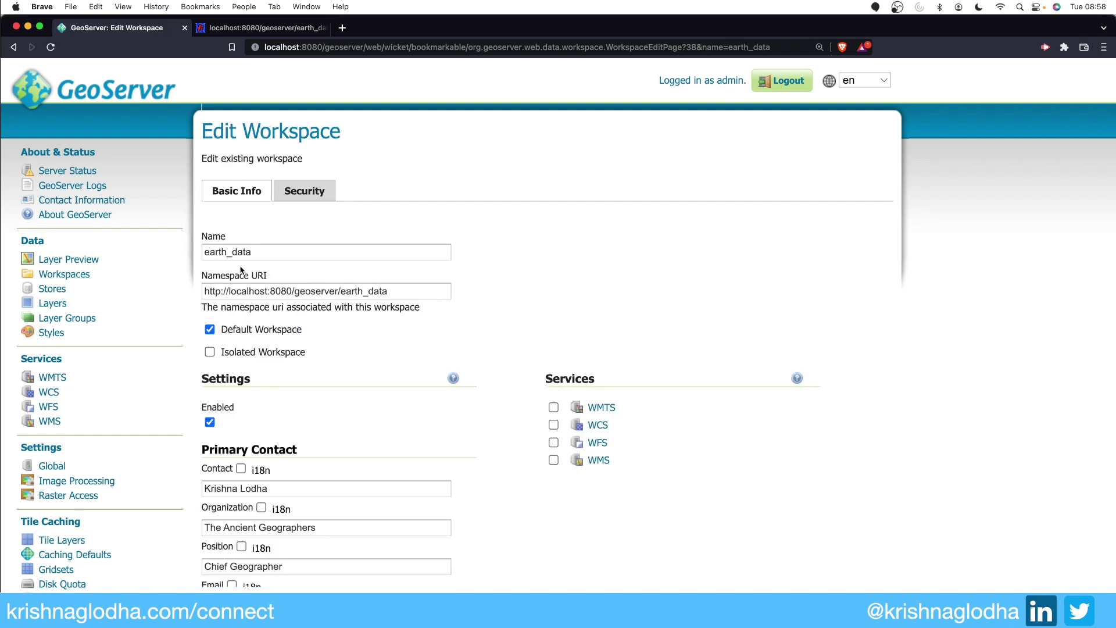
pyautogui.scroll(-3, 252, 289)
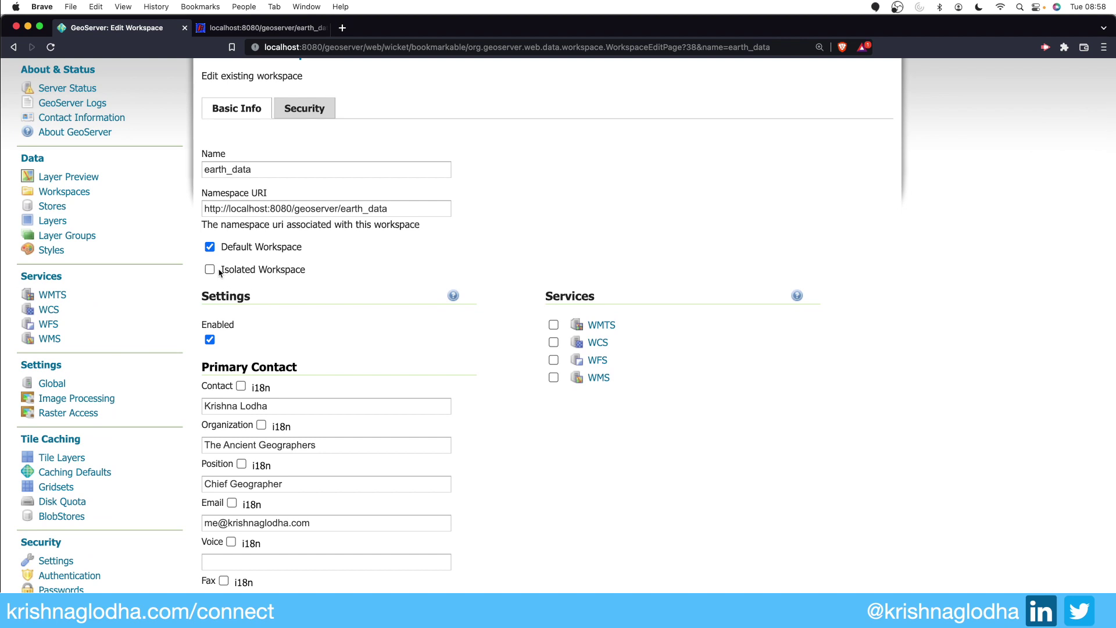
pyautogui.scroll(3, 317, 162)
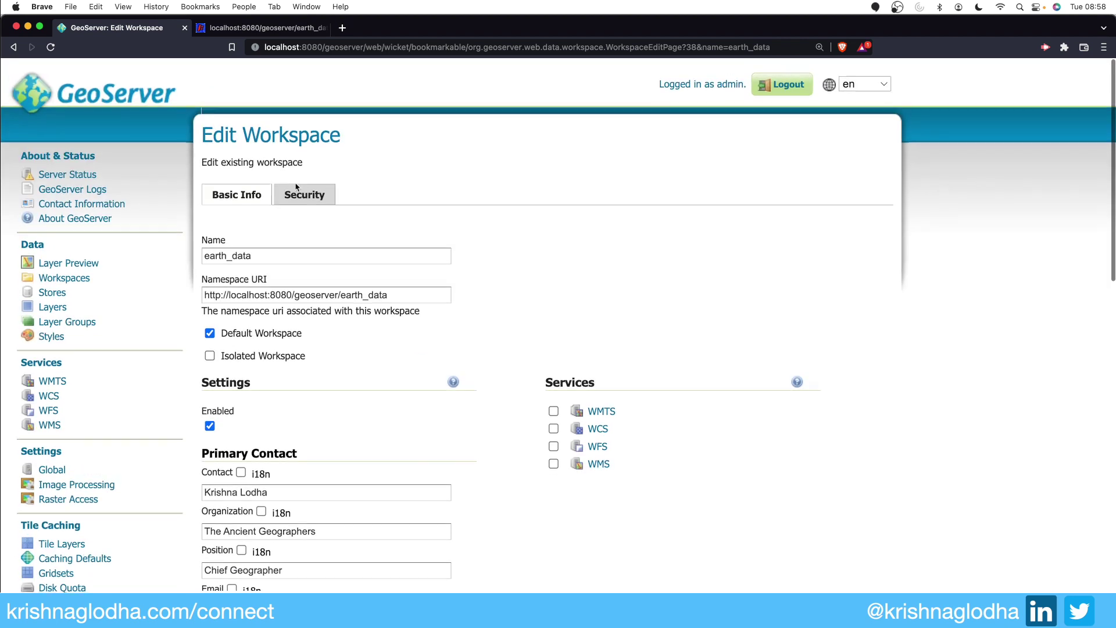
pyautogui.click(64, 274)
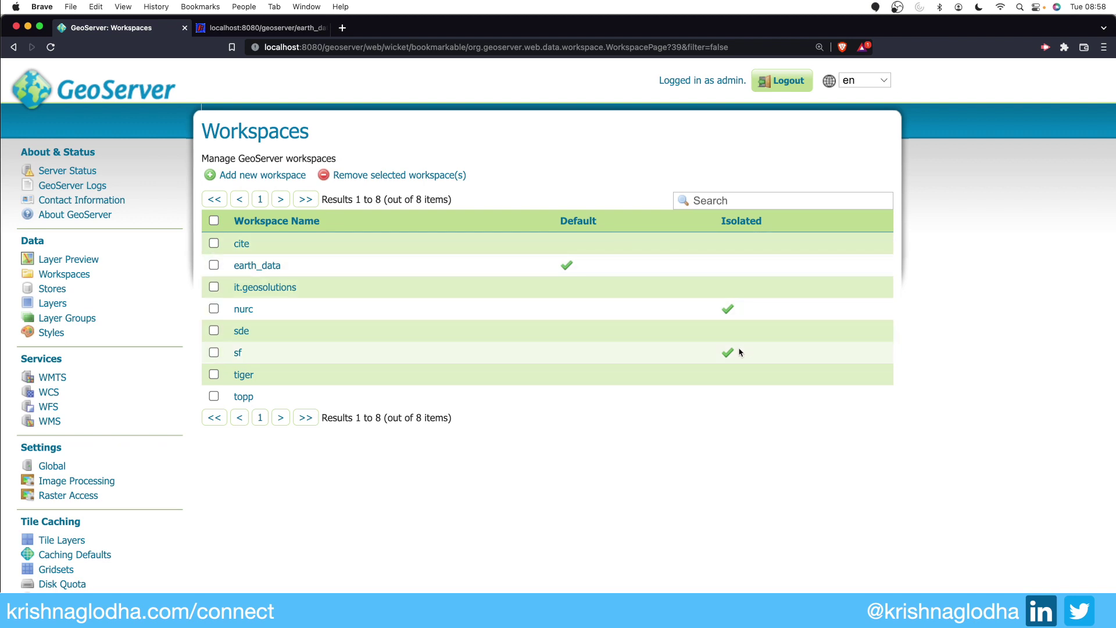
pyautogui.click(262, 32)
# Step: Remove earth_data from the URL to load the global GetCapabilities document
pyautogui.doubleClick(379, 50)
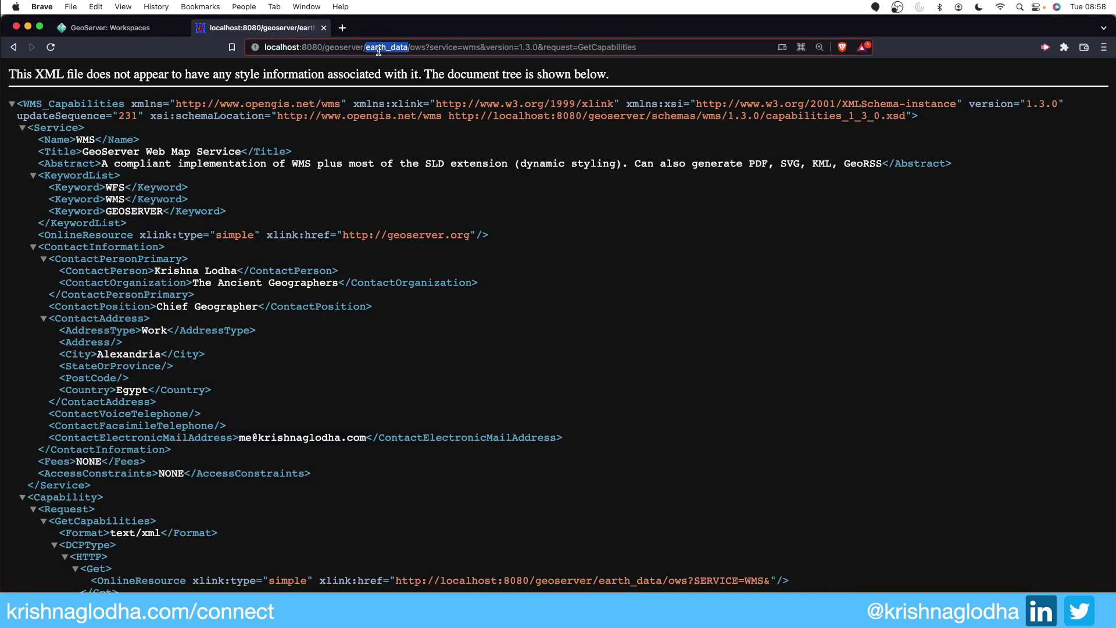
pyautogui.press('BackSpace')
pyautogui.press('BackSpace')
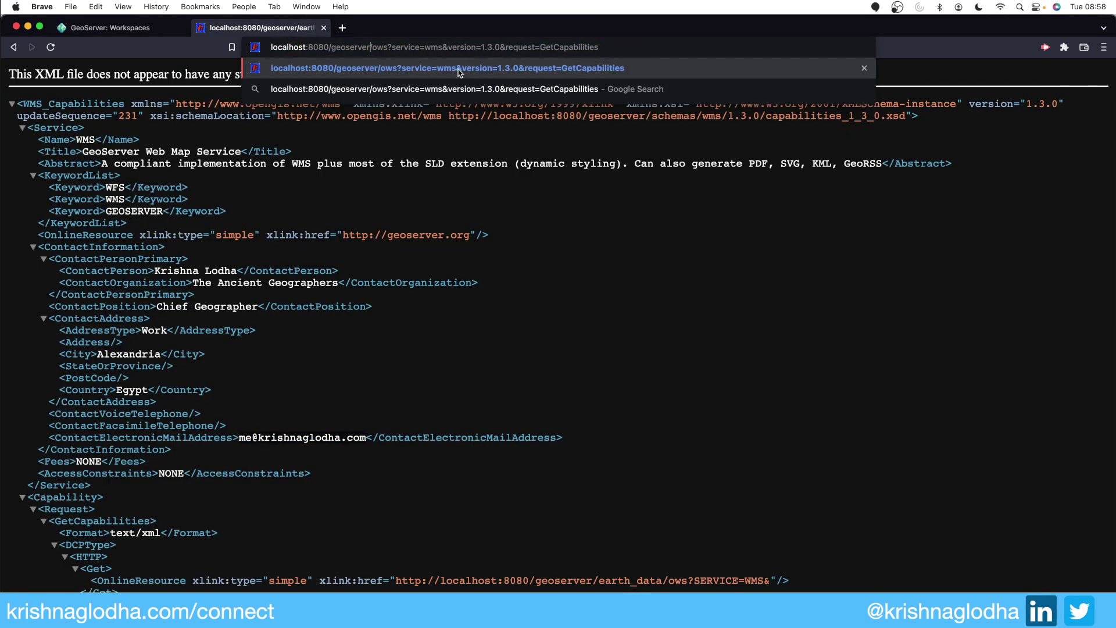
pyautogui.press('Return')
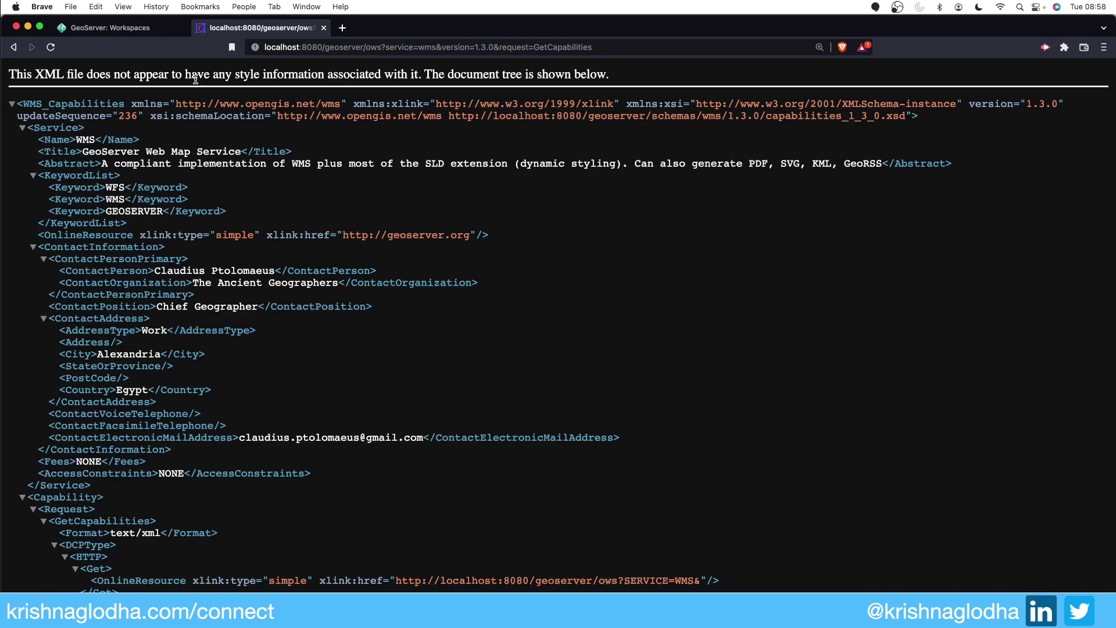
# Step: Search the capabilities document for 'tiger', finding layers such as tiger:giant_polygon
pyautogui.click(155, 32)
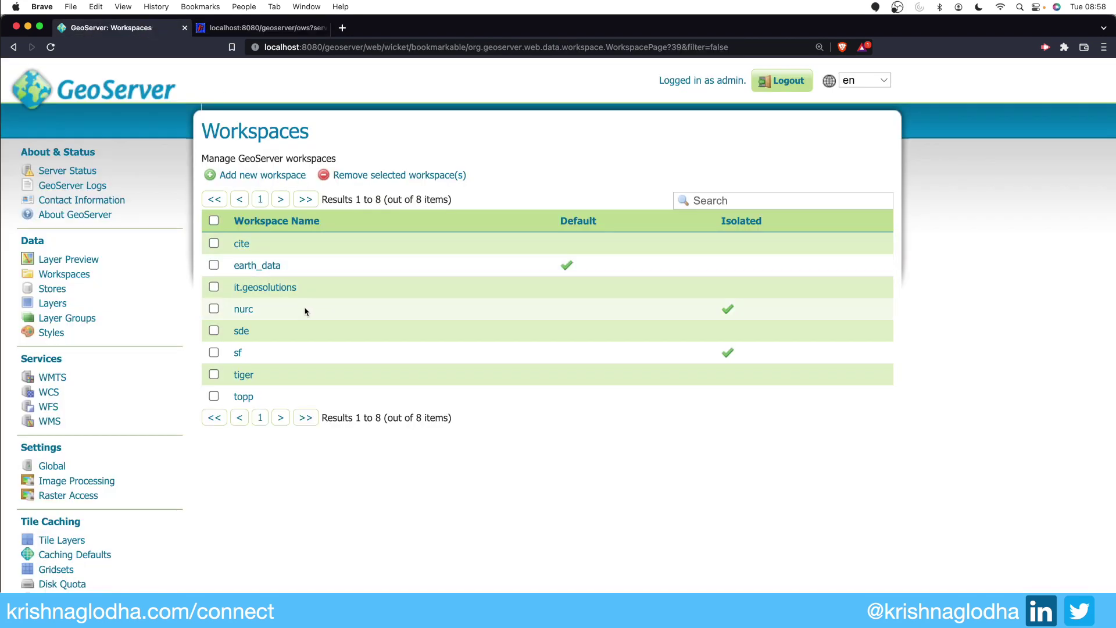
pyautogui.doubleClick(254, 376)
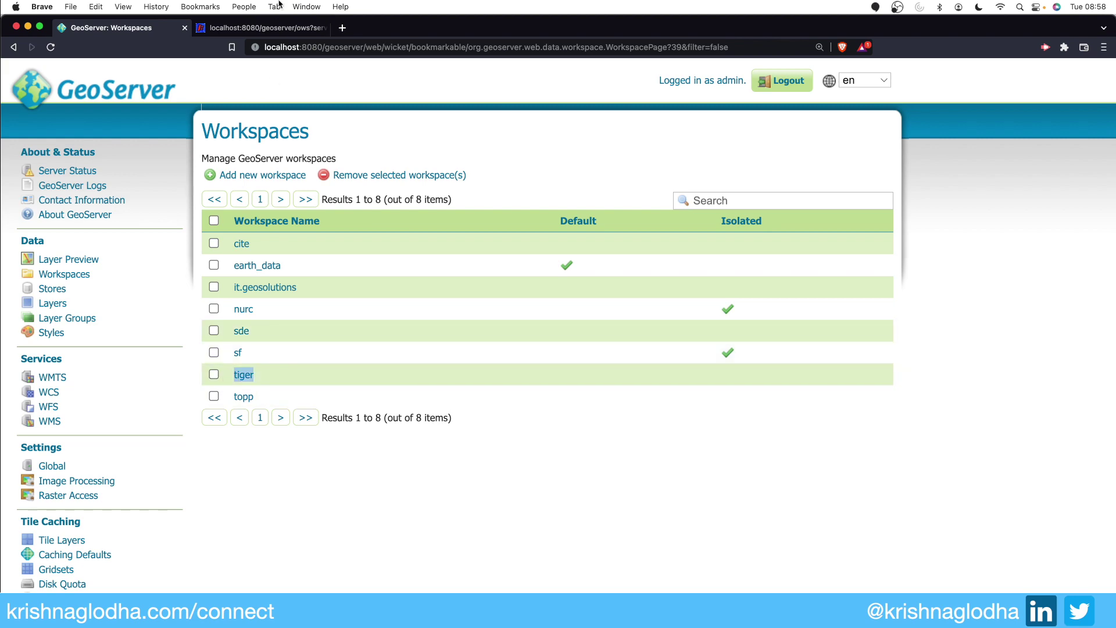
pyautogui.click(262, 28)
pyautogui.press('super+f')
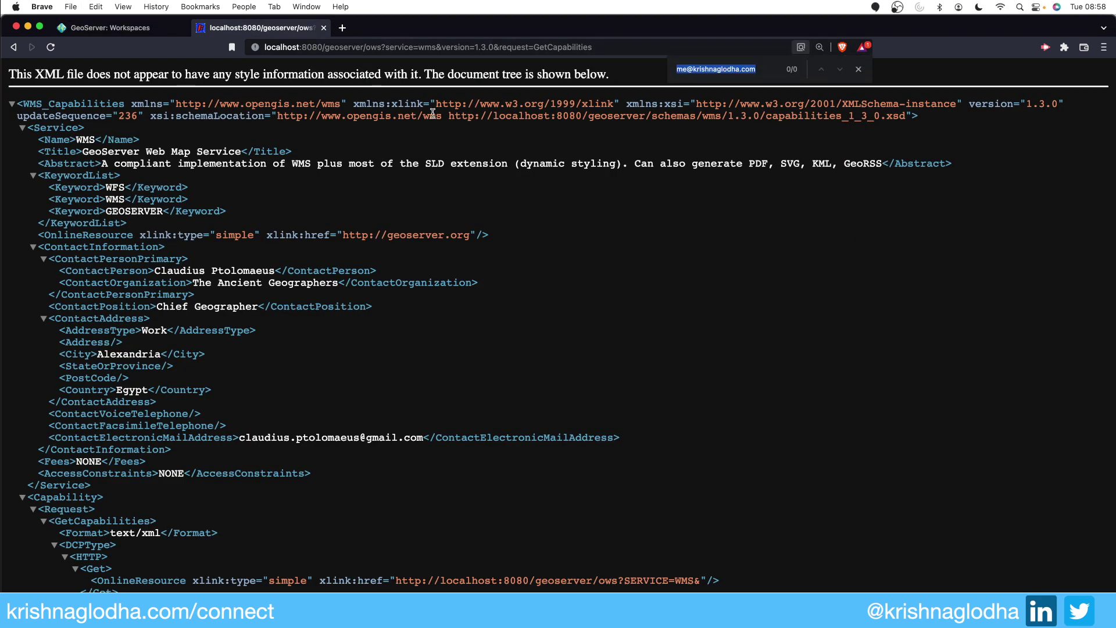
pyautogui.write('tiger')
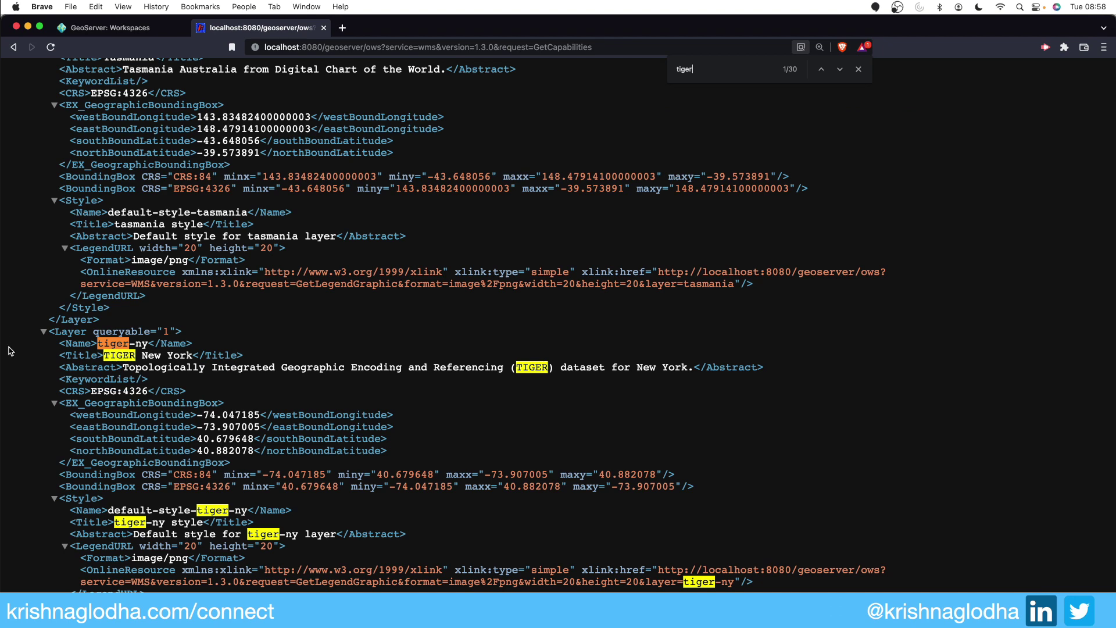
pyautogui.scroll(-5, 136, 403)
pyautogui.scroll(-1, 136, 403)
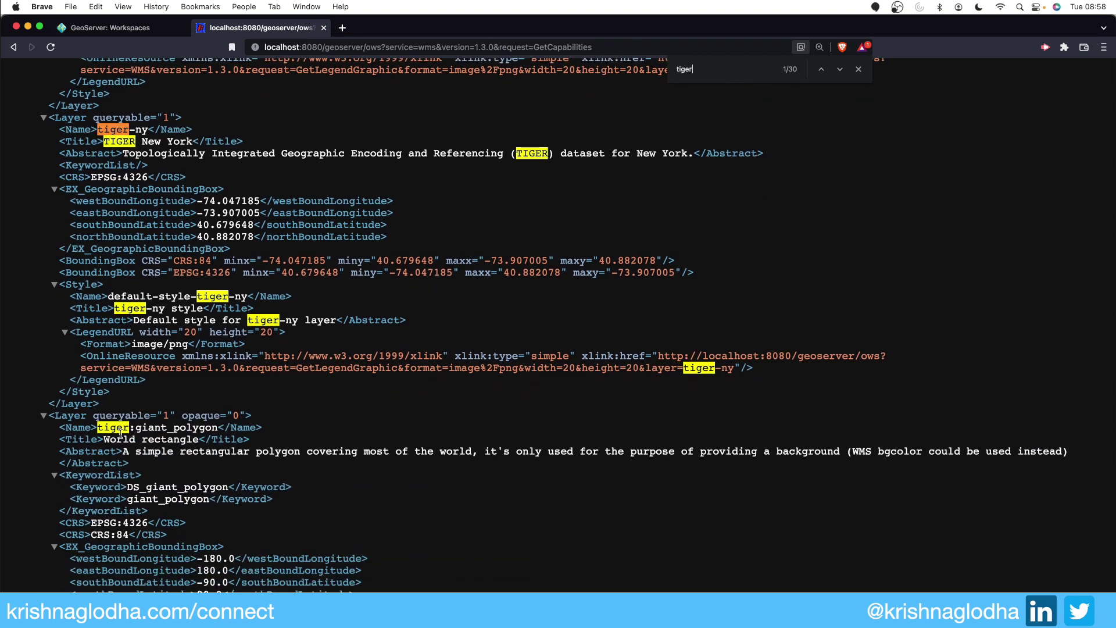
pyautogui.moveTo(96, 427); pyautogui.dragTo(215, 427)
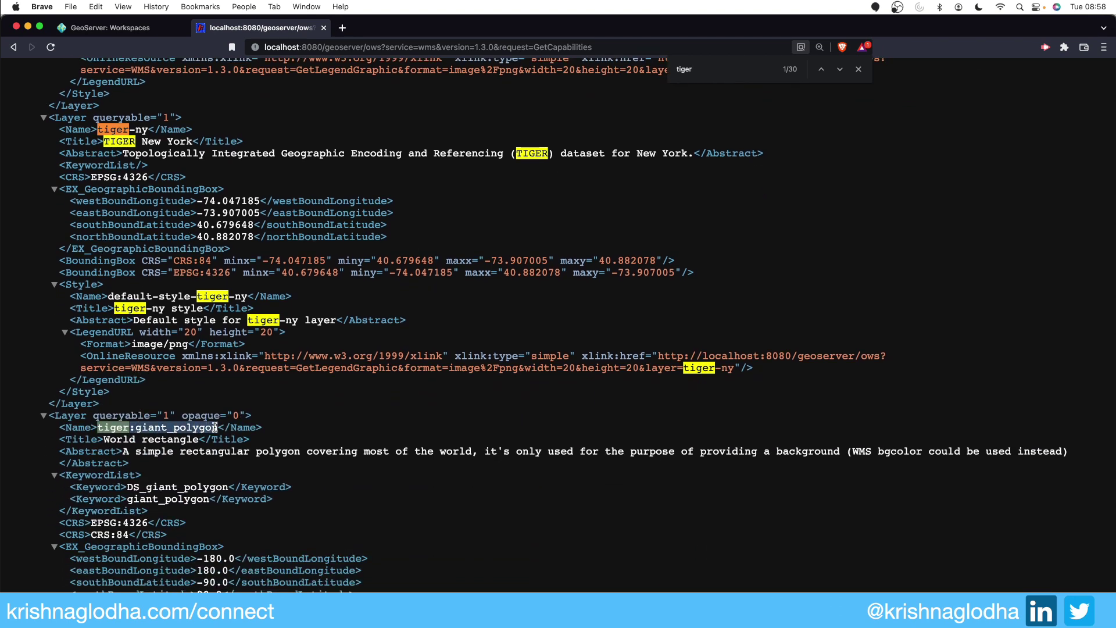
pyautogui.scroll(-8, 277, 445)
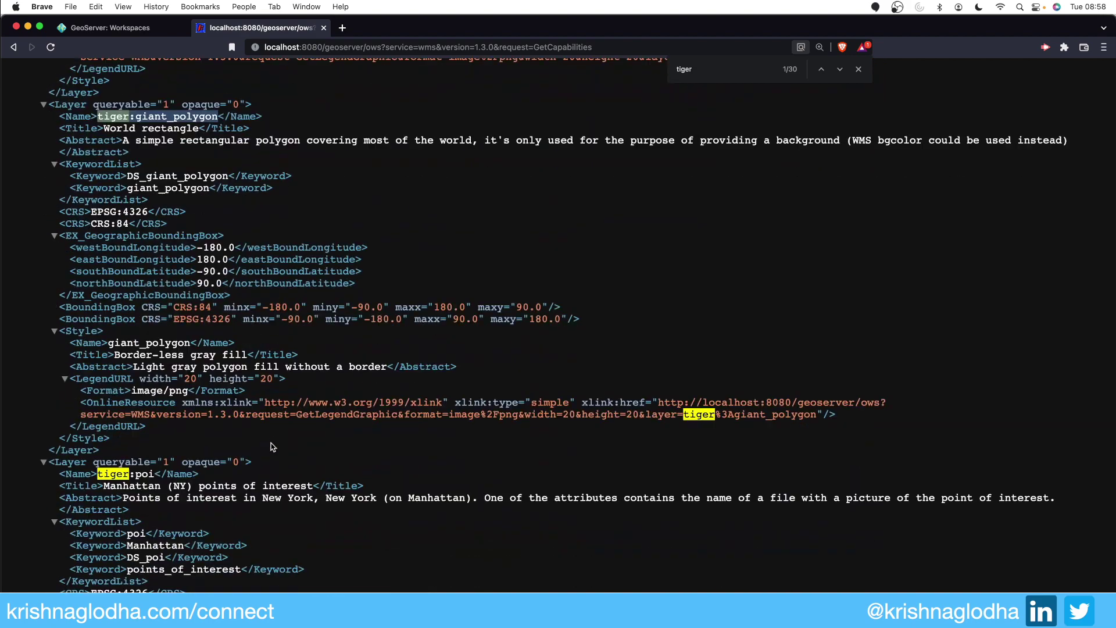
pyautogui.scroll(-15, 156, 467)
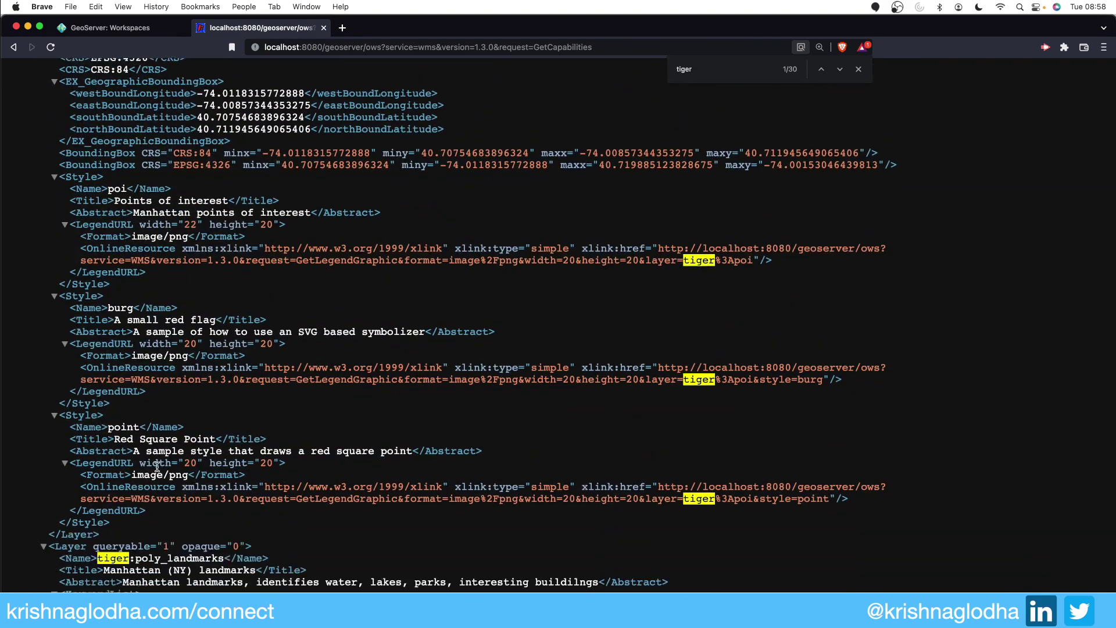
pyautogui.press('super+Tab')
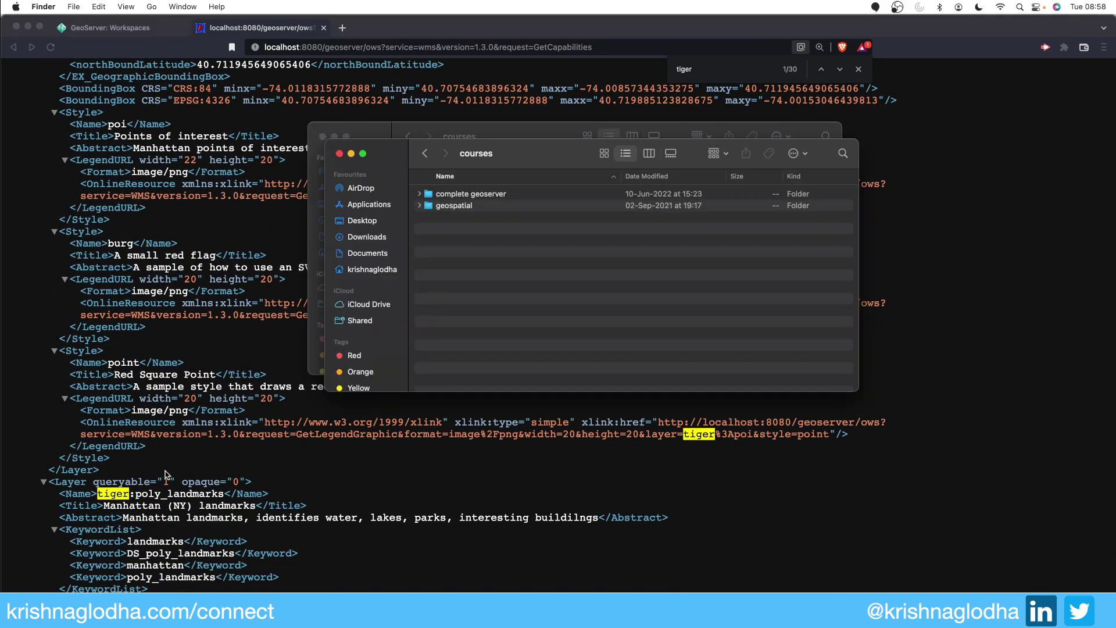
pyautogui.press('super+Tab')
# Step: Note the sf workspace in the workspaces list, then show all published layers
pyautogui.click(138, 29)
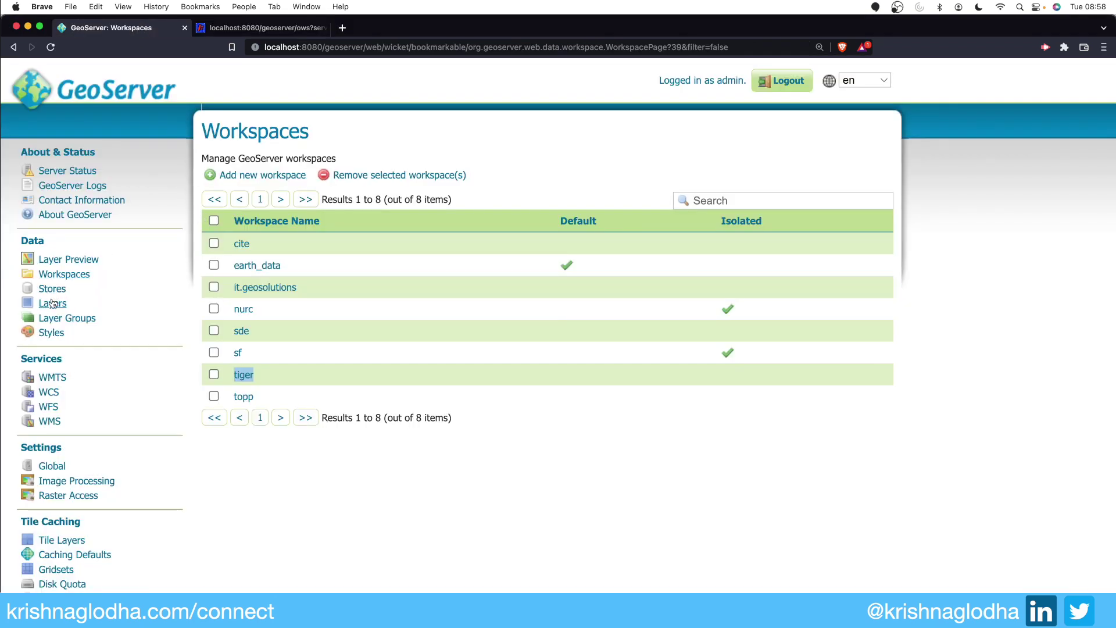
pyautogui.moveTo(245, 354); pyautogui.dragTo(225, 356)
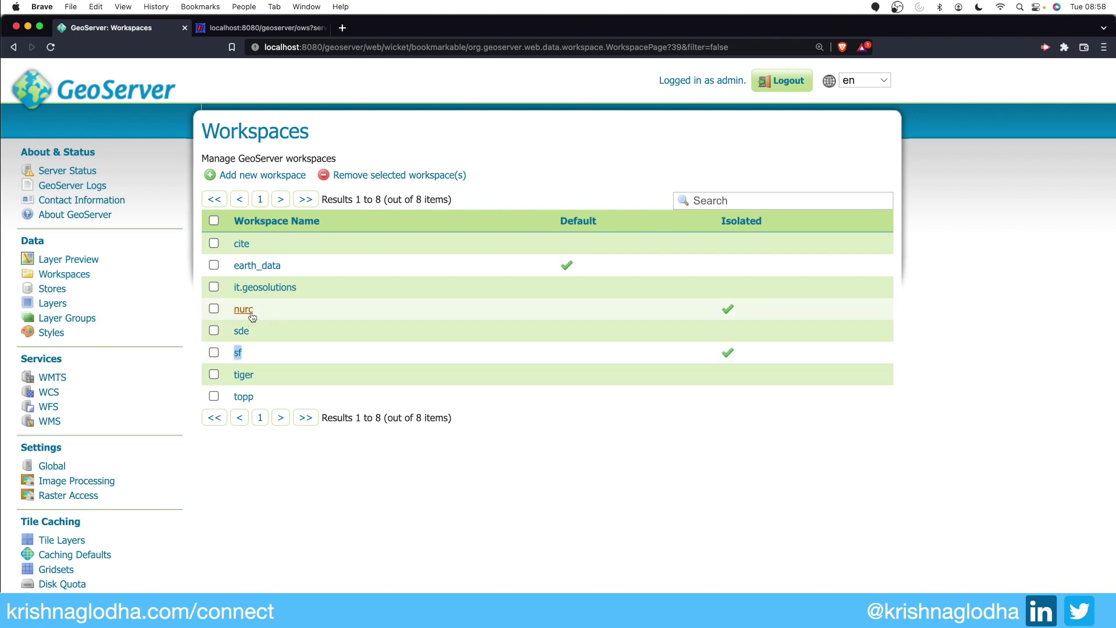
pyautogui.click(86, 305)
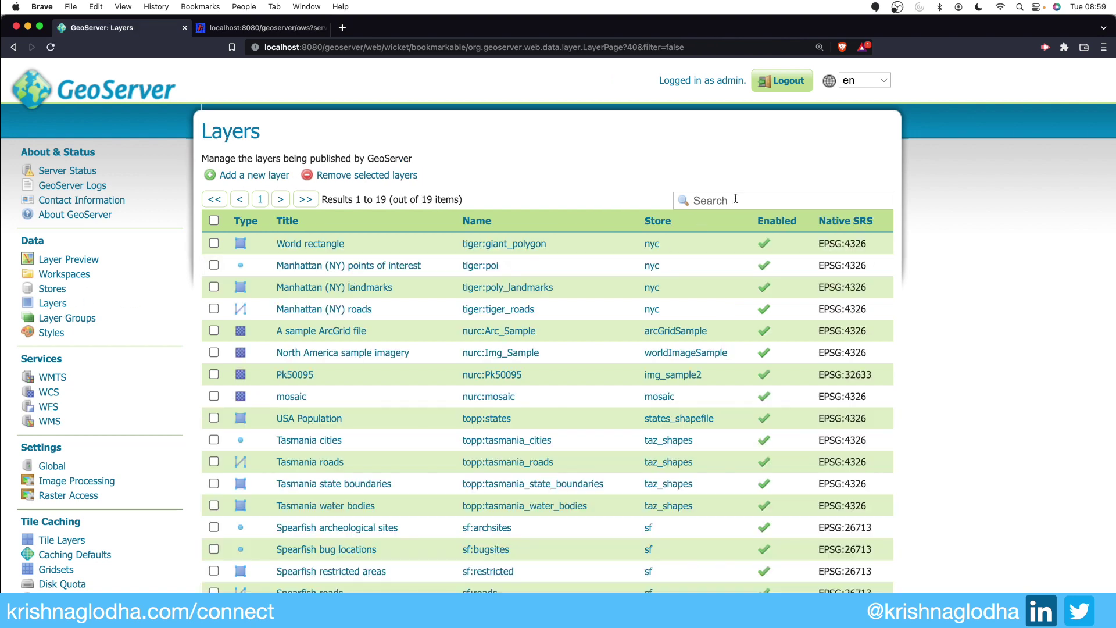
# Step: Search the layers for 'sf', then 'nurc' to show four layers, and return to the capabilities document
pyautogui.click(738, 199)
pyautogui.write('sf')
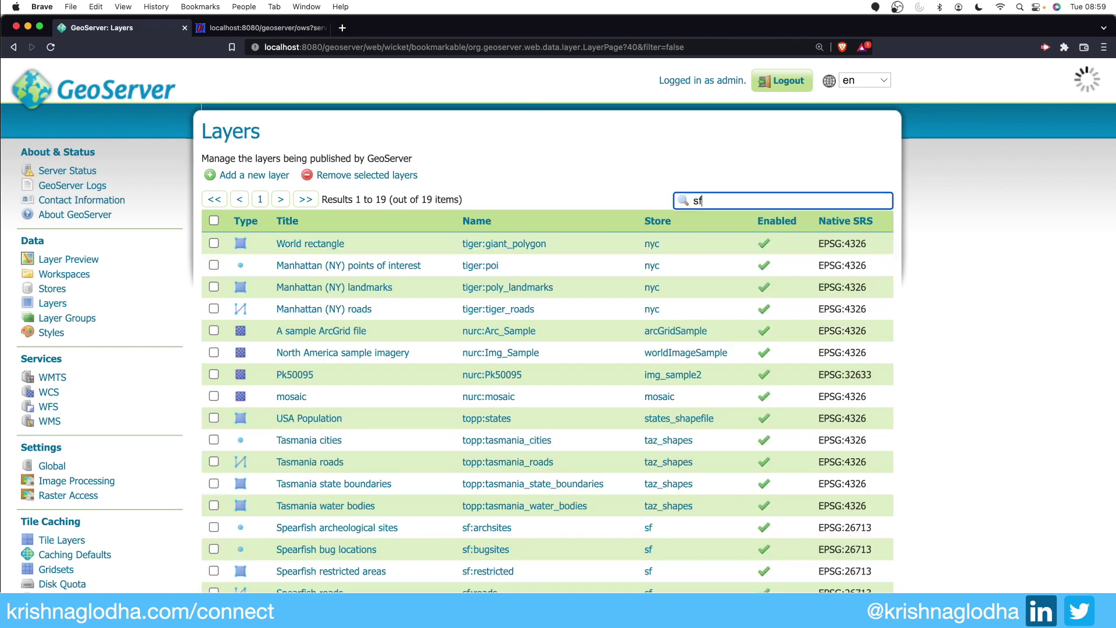
pyautogui.press('Return')
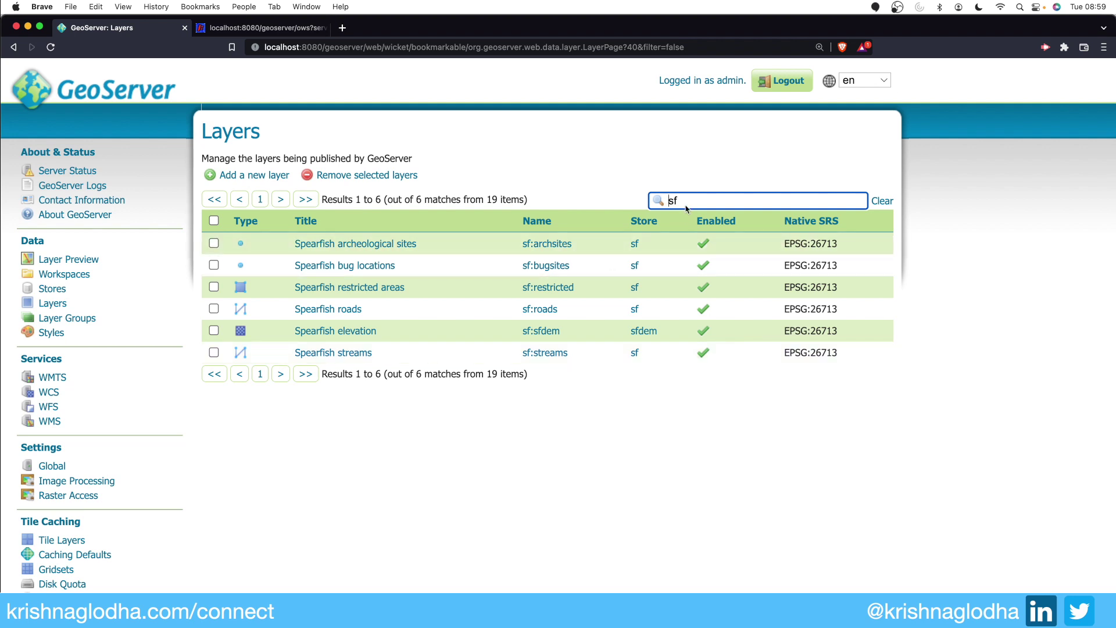
pyautogui.doubleClick(685, 194)
pyautogui.write('nurc')
pyautogui.press('Return')
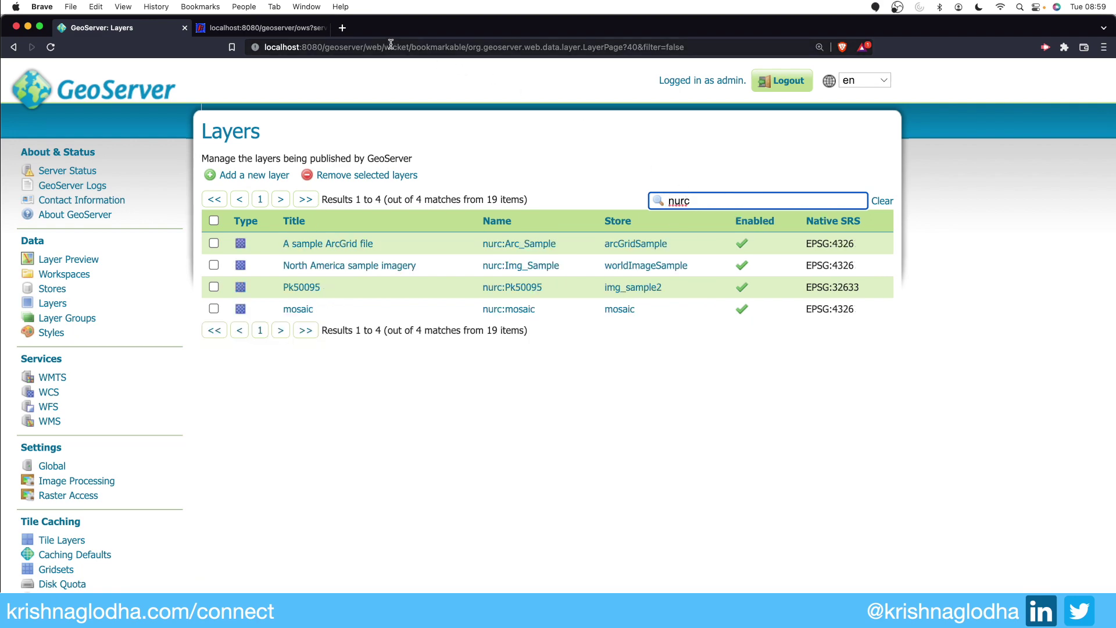
pyautogui.click(285, 30)
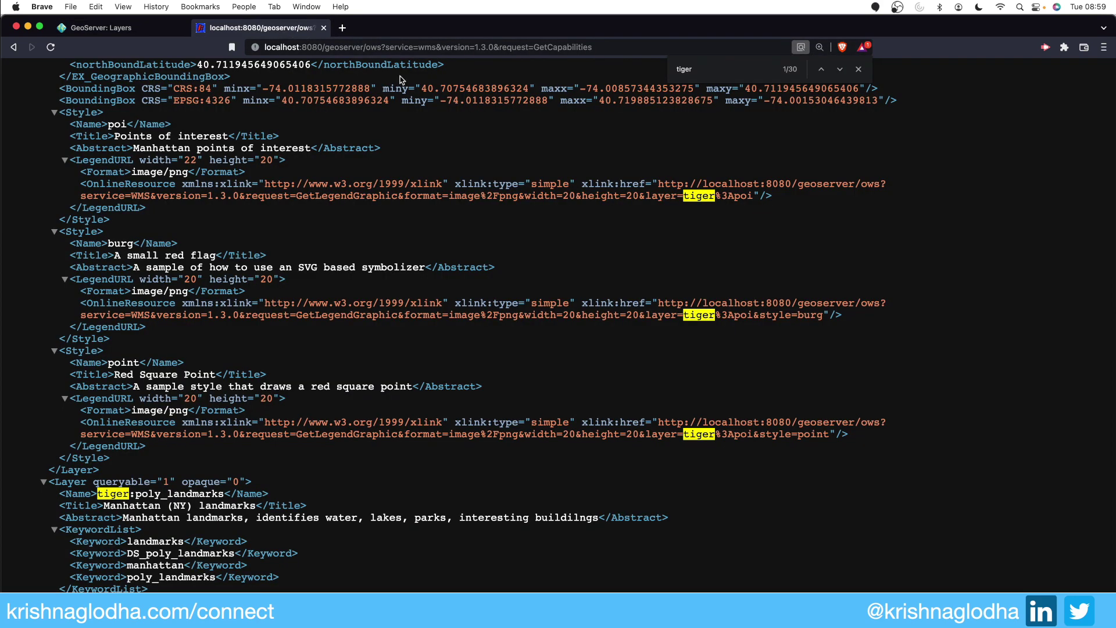
# Step: Search the global capabilities document for nurc, finding 0 matches
pyautogui.press('super+f')
pyautogui.write('nurc')
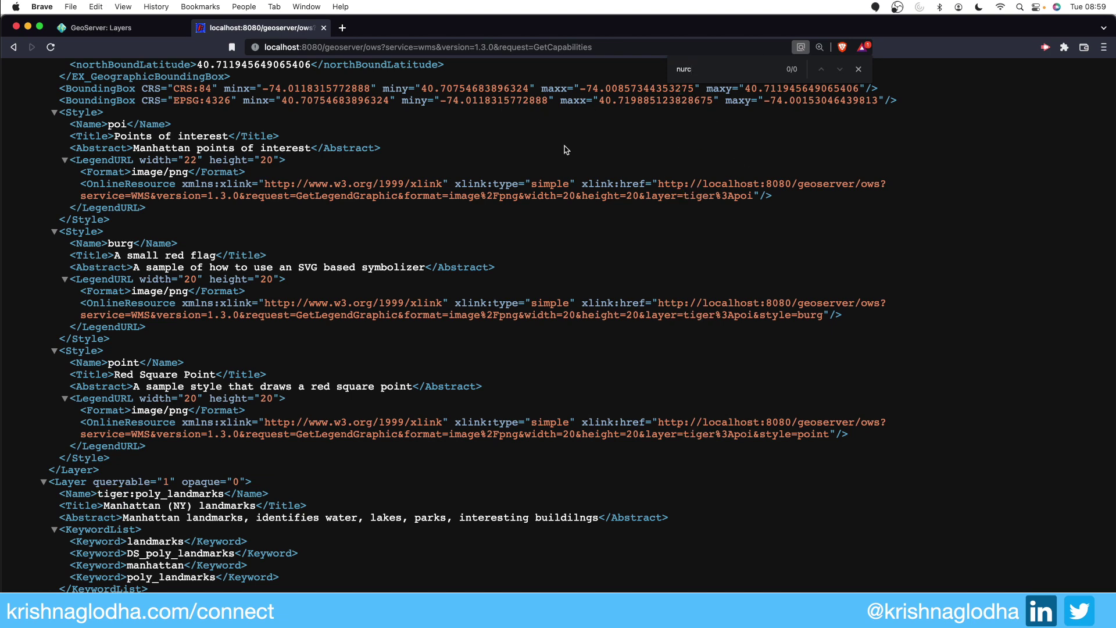
pyautogui.scroll(20, 563, 150)
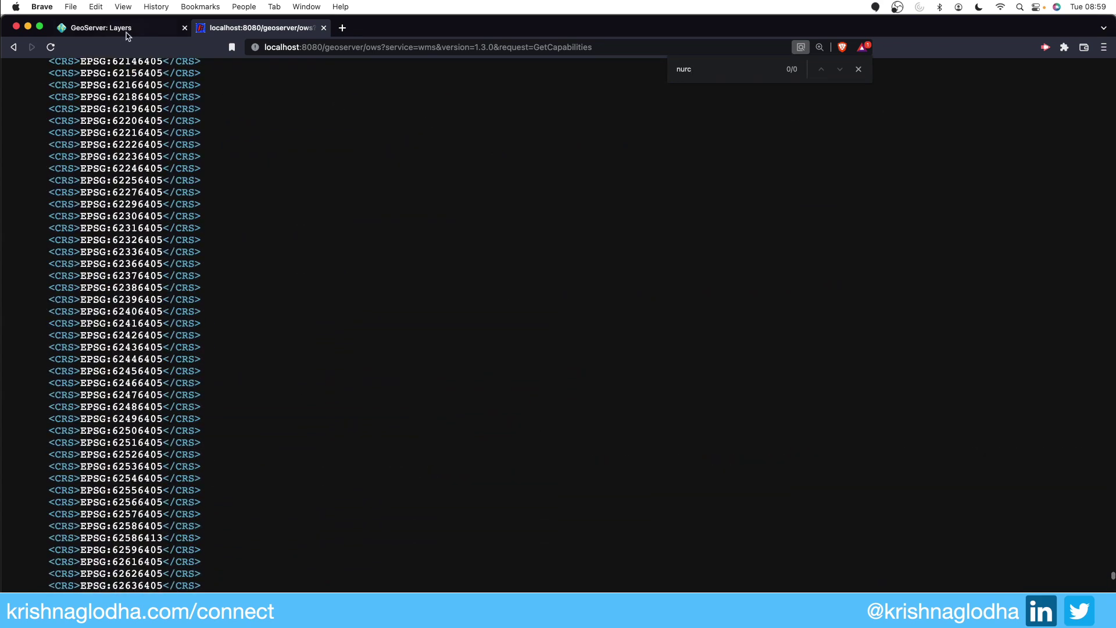
# Step: Show the workspace list with nurc and sf isolated, then return to the global capabilities
pyautogui.click(126, 35)
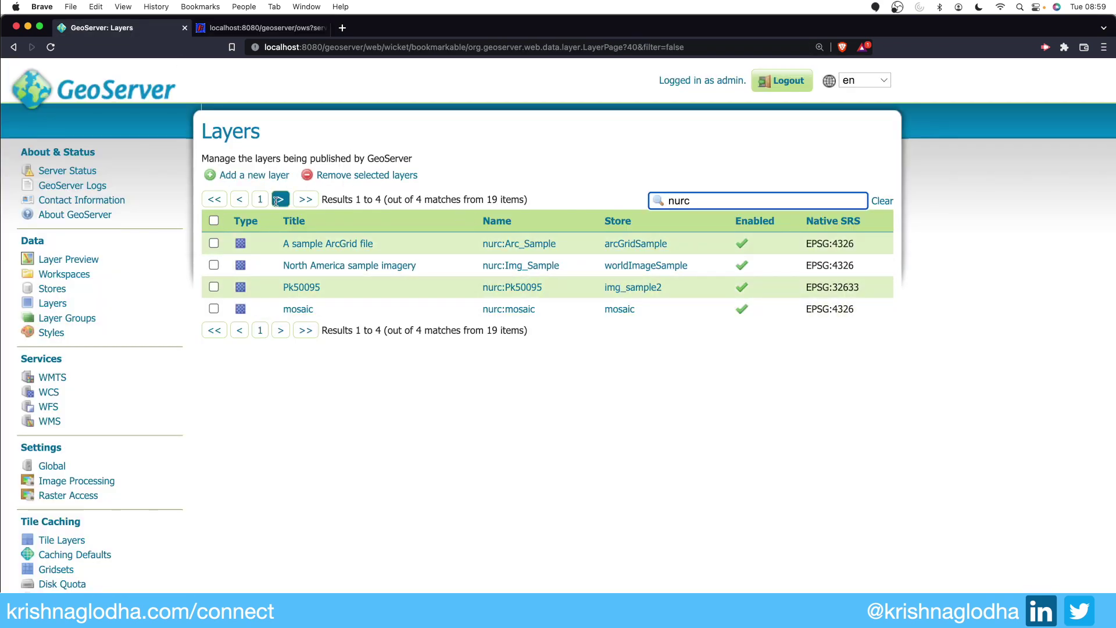
pyautogui.click(246, 32)
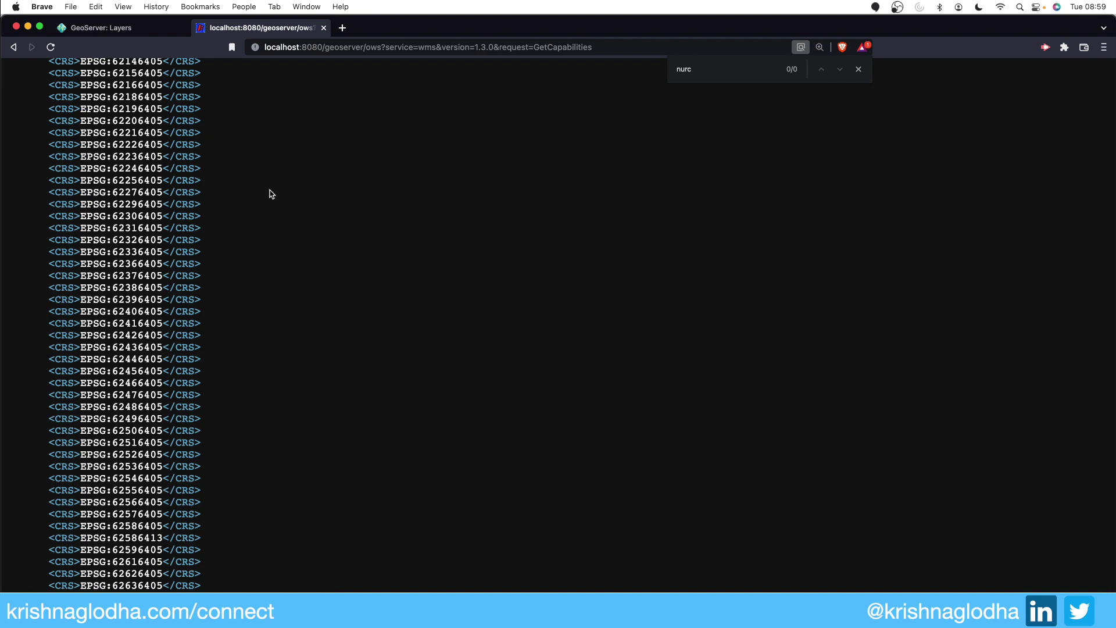
pyautogui.click(156, 30)
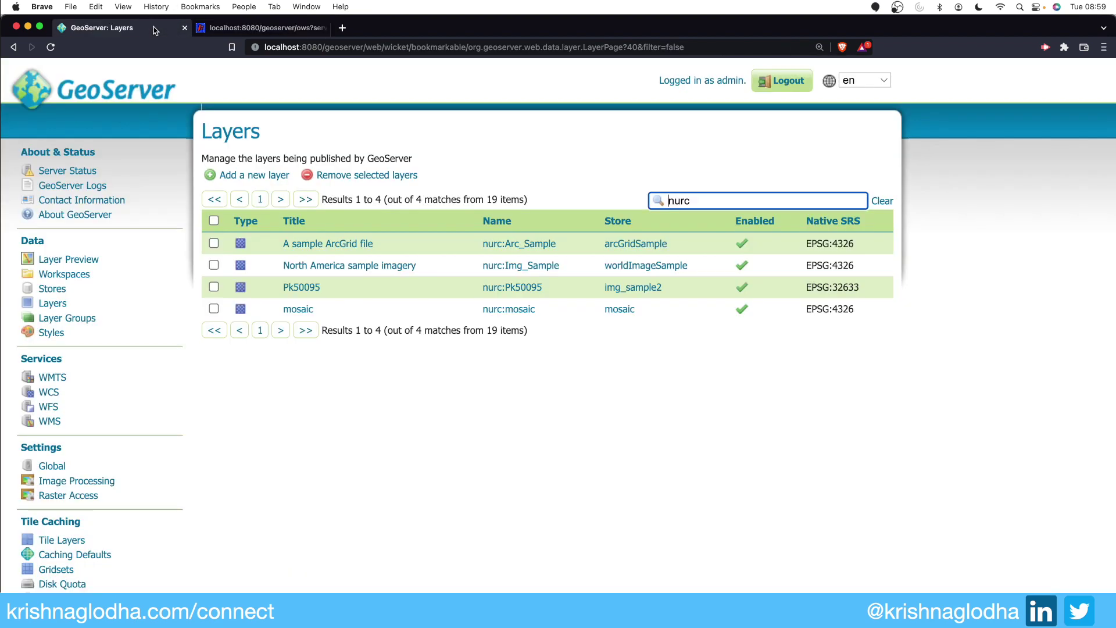
pyautogui.click(53, 304)
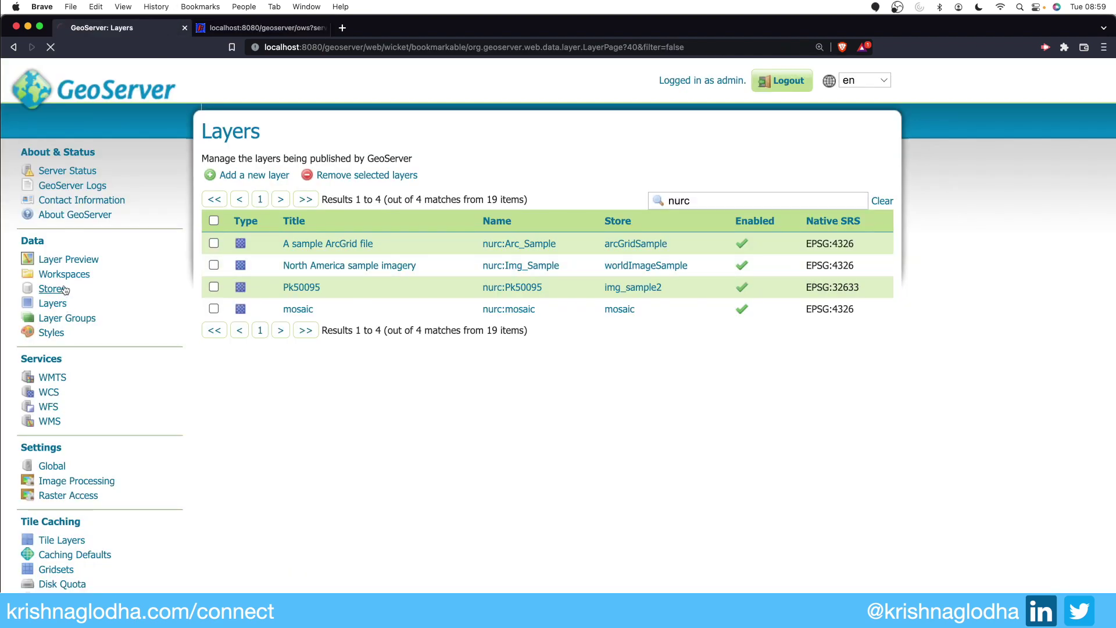
pyautogui.click(66, 278)
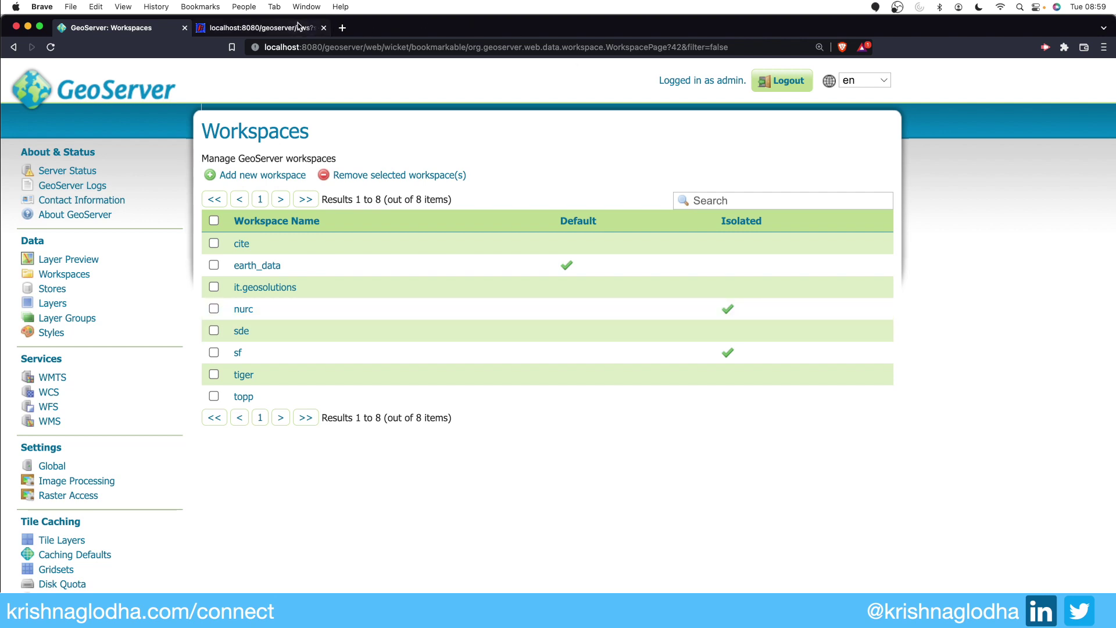
pyautogui.click(262, 27)
pyautogui.click(366, 48)
# Step: Add nurc/ after geoserver/ to load nurc's own WMS 1.3.0 capabilities, then return to Workspaces
pyautogui.click(367, 48)
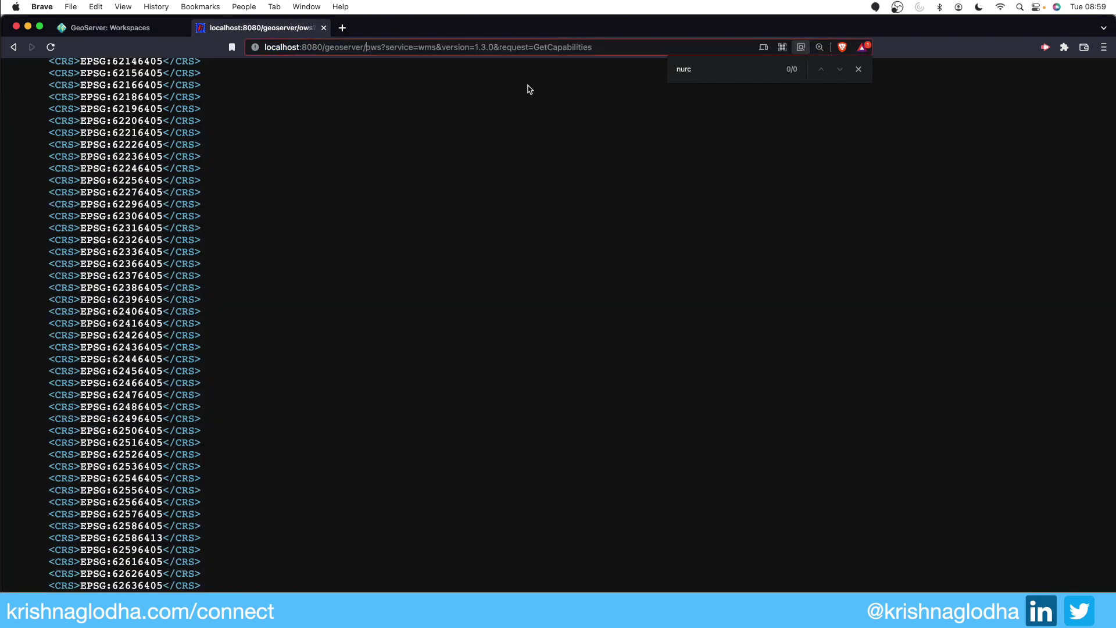
pyautogui.write('nurc/')
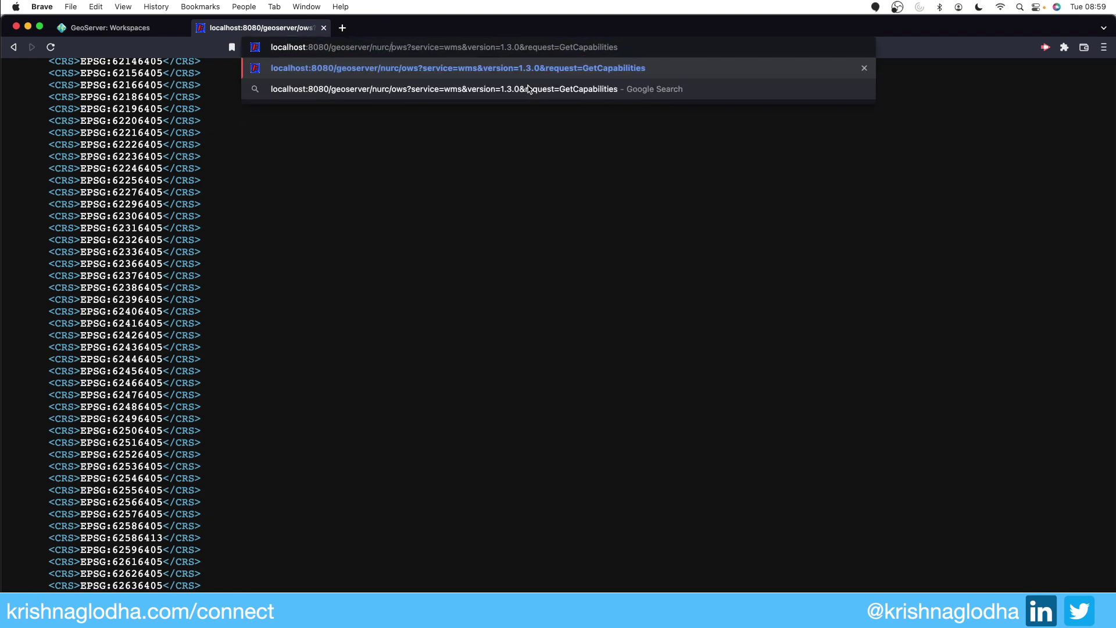
pyautogui.press('Return')
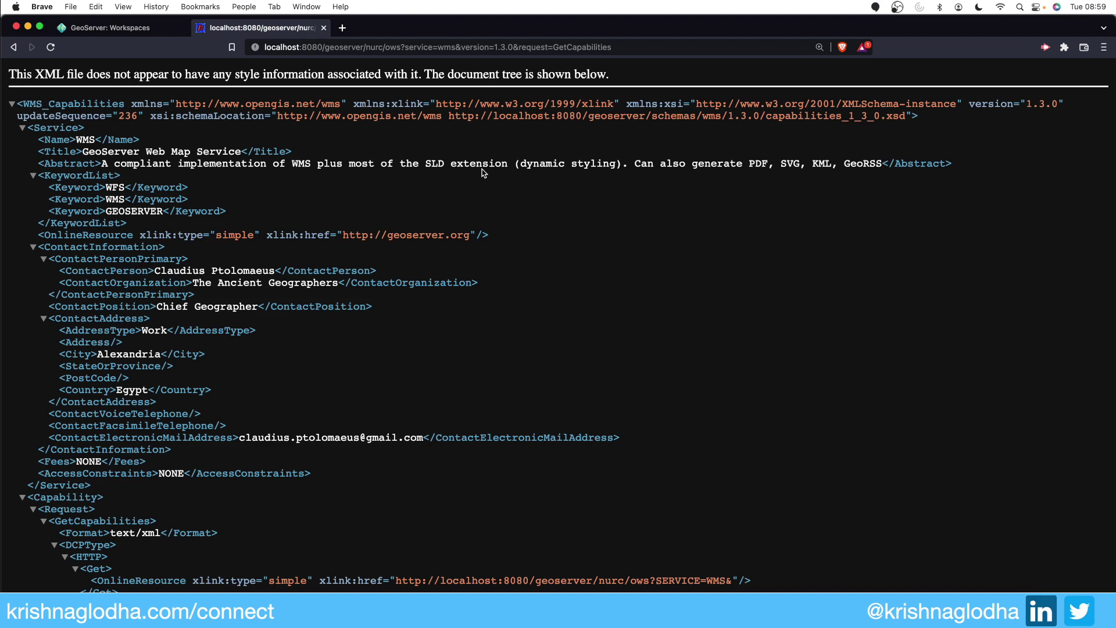
pyautogui.scroll(-2, 482, 172)
pyautogui.scroll(-10, 481, 172)
pyautogui.moveTo(1111, 65); pyautogui.dragTo(1112, 514)
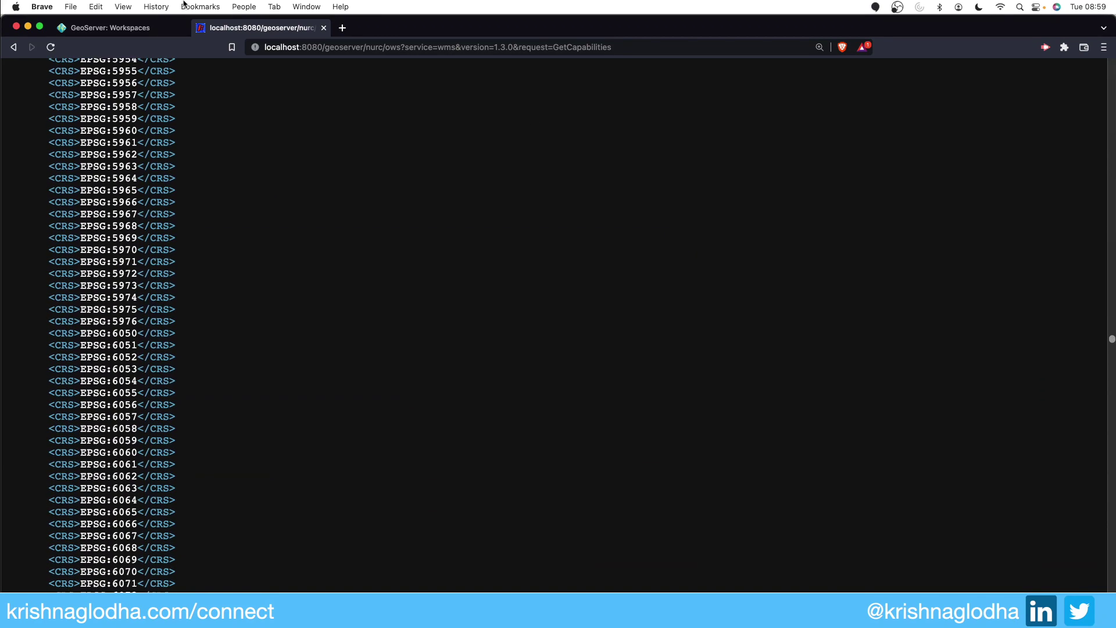
pyautogui.click(116, 28)
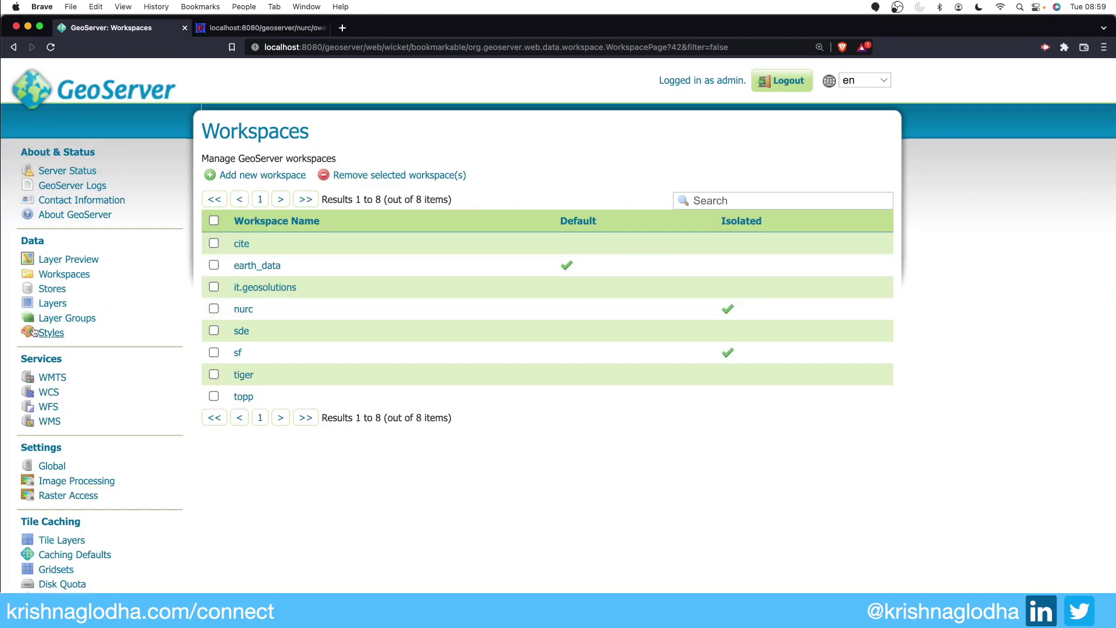
# Step: Filter layers by nurc, copy Img_Sample, and find it in the nurc capabilities
pyautogui.click(52, 303)
pyautogui.click(689, 200)
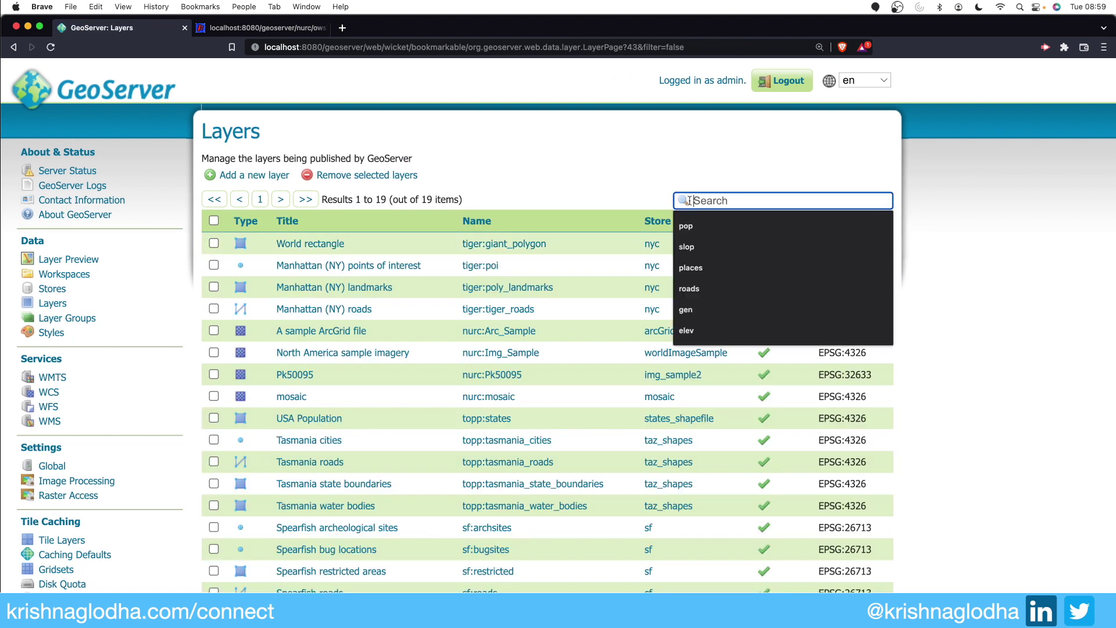
pyautogui.write('n')
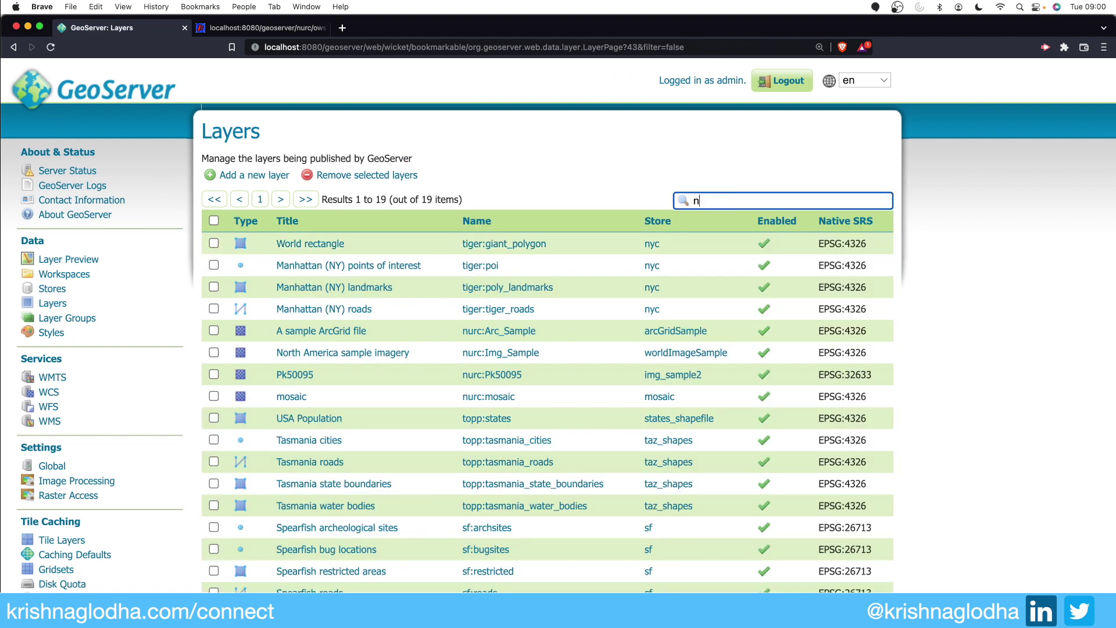
pyautogui.write('urc')
pyautogui.press('Return')
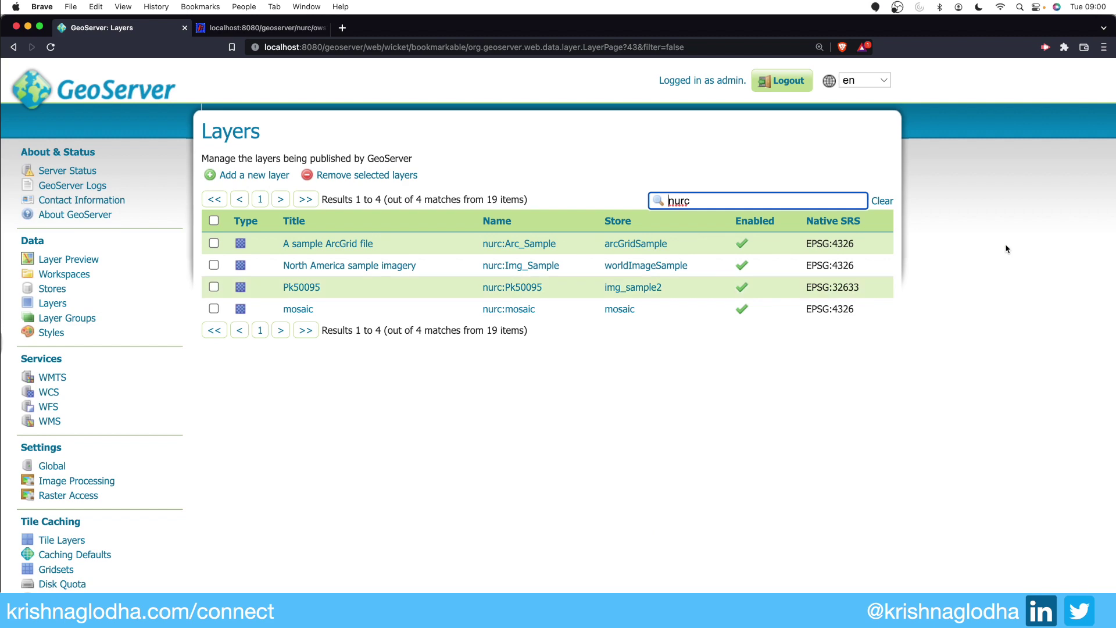
pyautogui.moveTo(559, 268); pyautogui.dragTo(504, 269)
pyautogui.press('super+c')
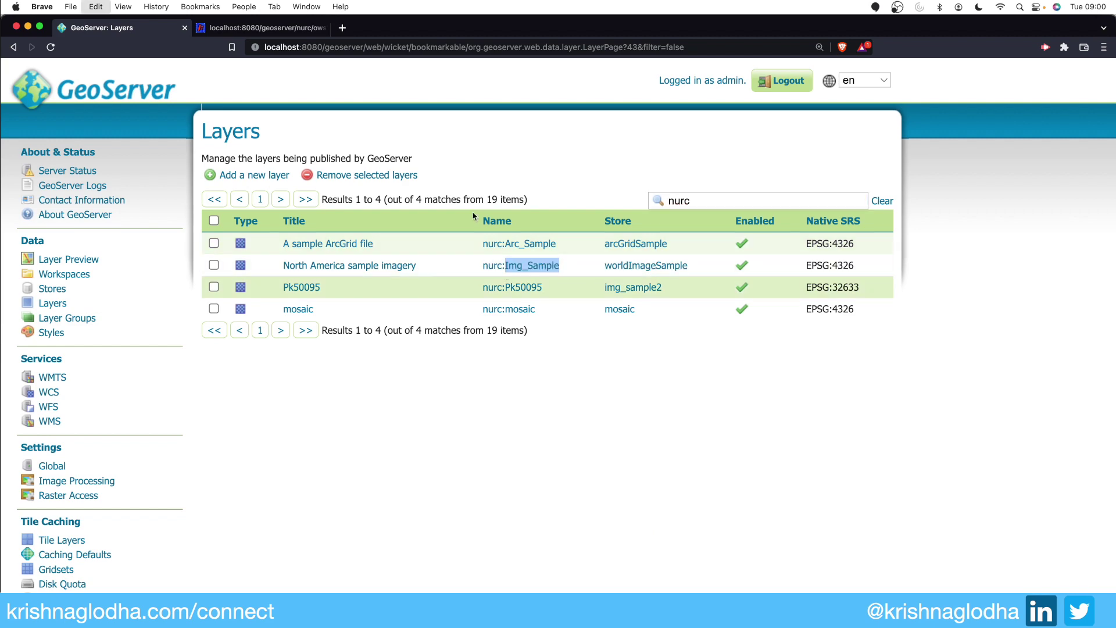
pyautogui.click(262, 28)
pyautogui.press('super+f')
pyautogui.press('super+v')
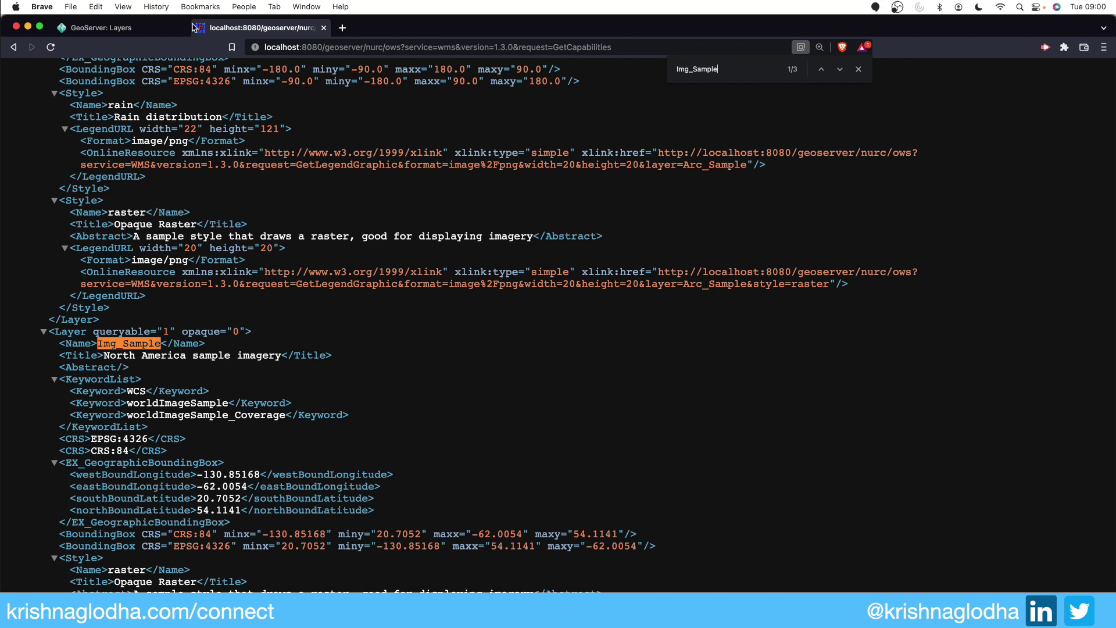
# Step: Remove nurc/ from the URL and search the global capabilities for Img_Sample, finding 0 matches
pyautogui.doubleClick(374, 47)
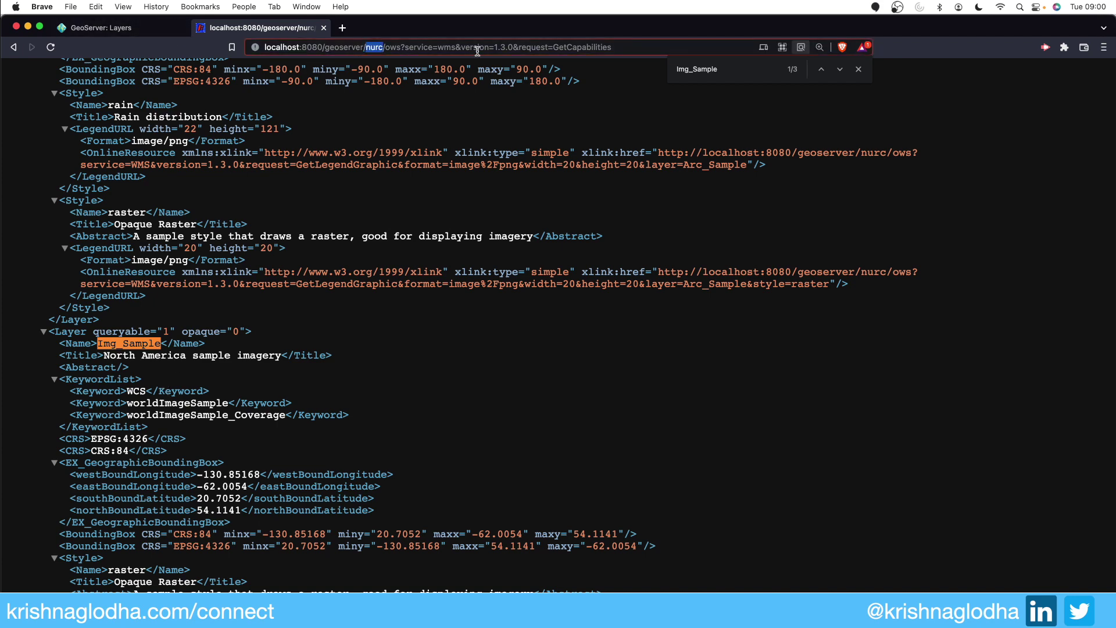
pyautogui.press('BackSpace')
pyautogui.press('BackSpace')
pyautogui.press('Return')
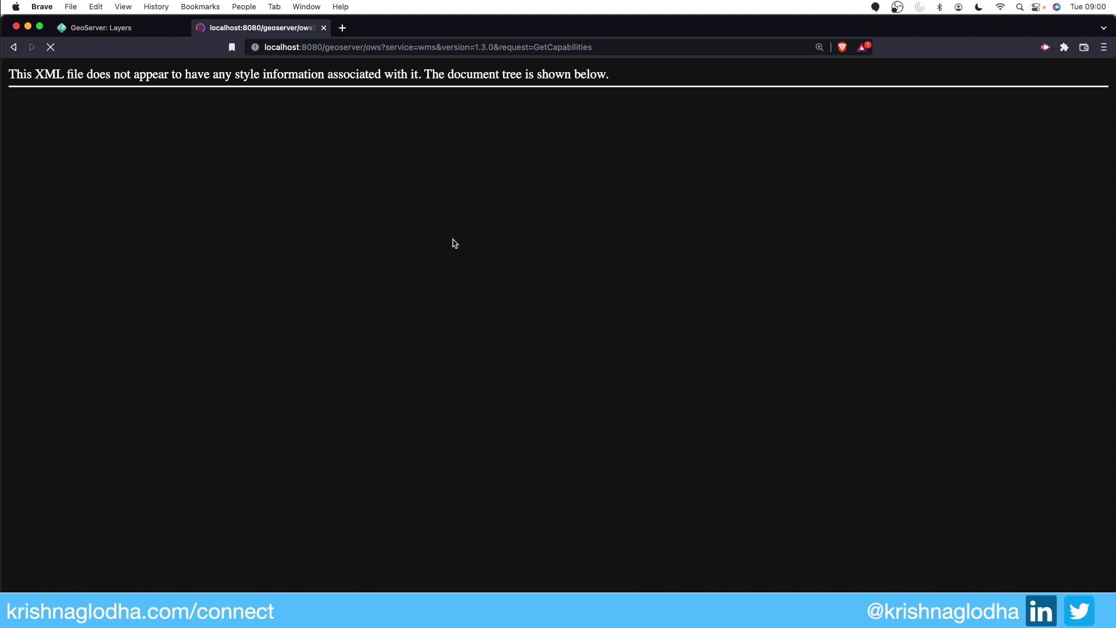
pyautogui.press('super+f')
pyautogui.press('super+v')
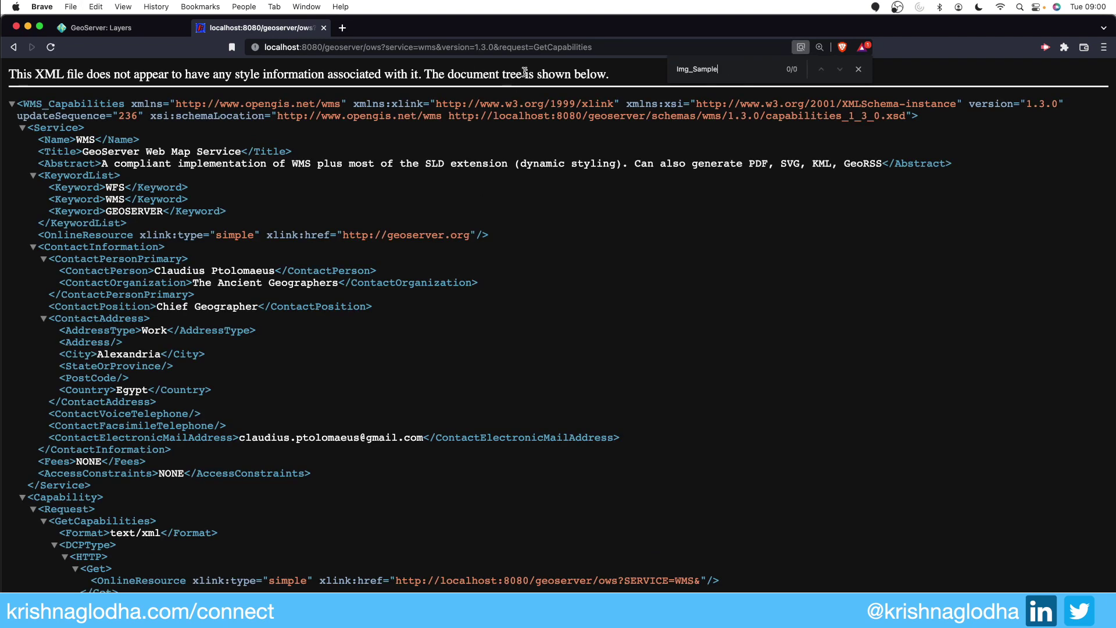
pyautogui.click(113, 19)
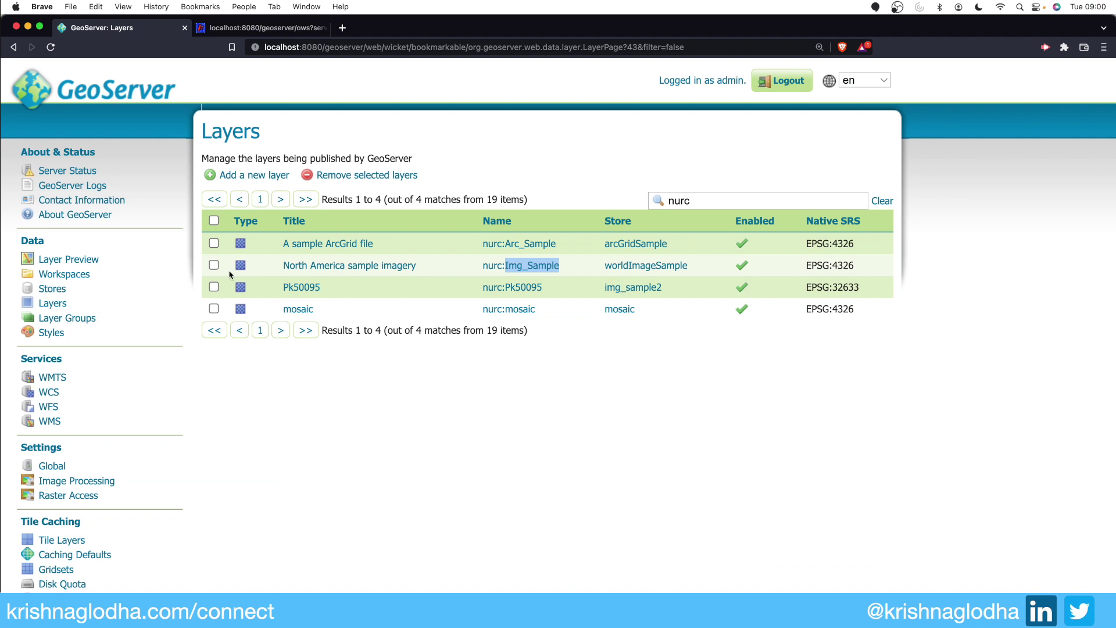
pyautogui.click(75, 278)
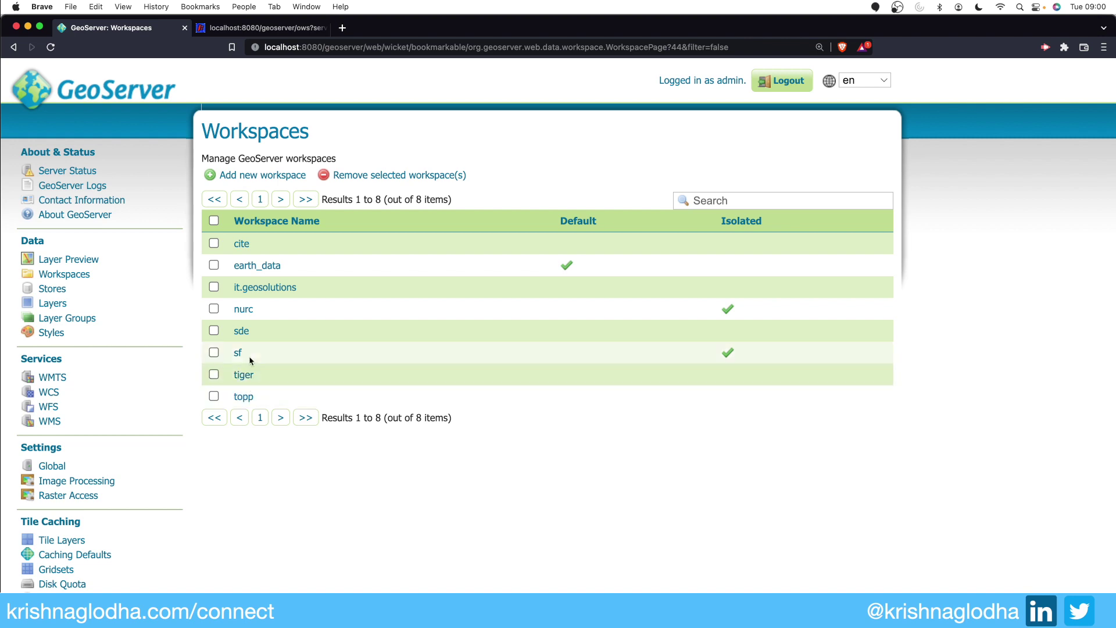
# Step: Save earth_data as an isolated workspace, then tick its checkbox in the workspace list
pyautogui.click(254, 266)
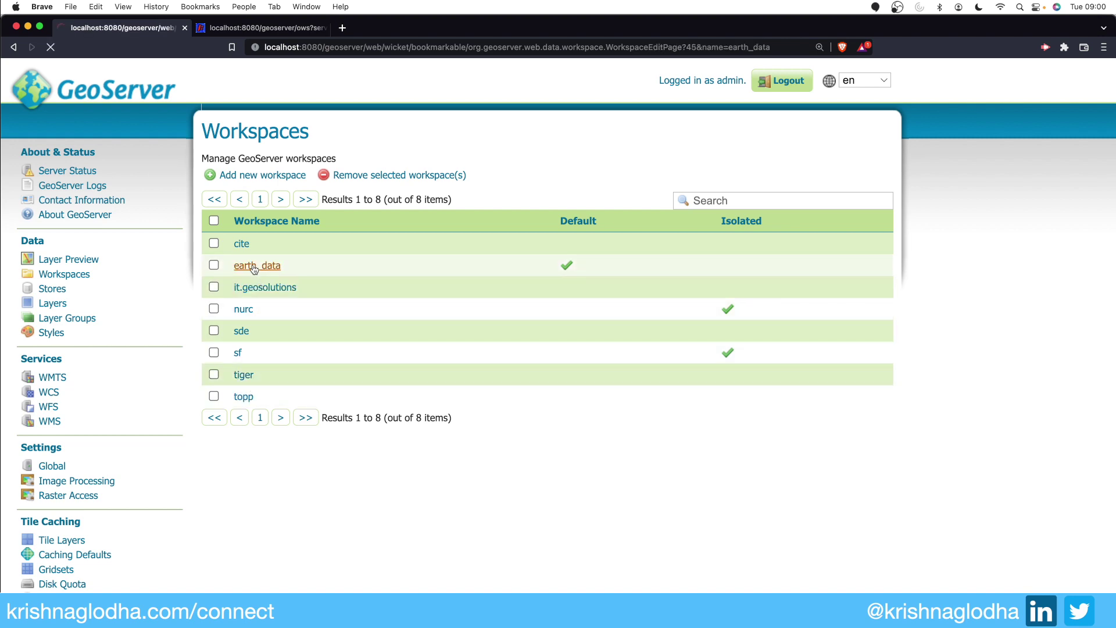
pyautogui.click(233, 356)
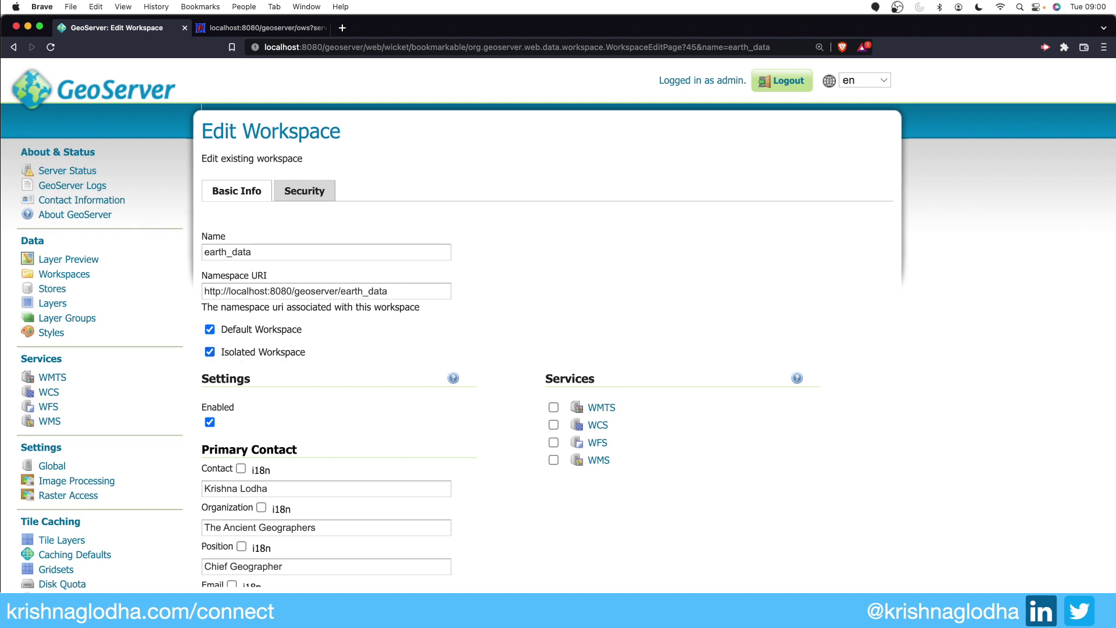
pyautogui.press('Return')
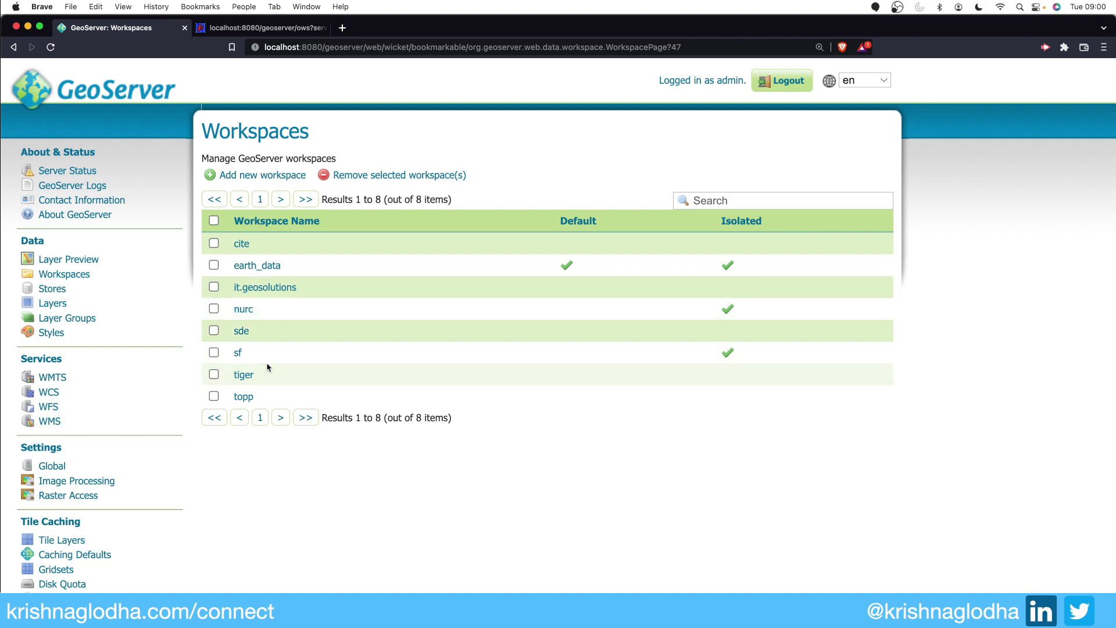
pyautogui.click(214, 266)
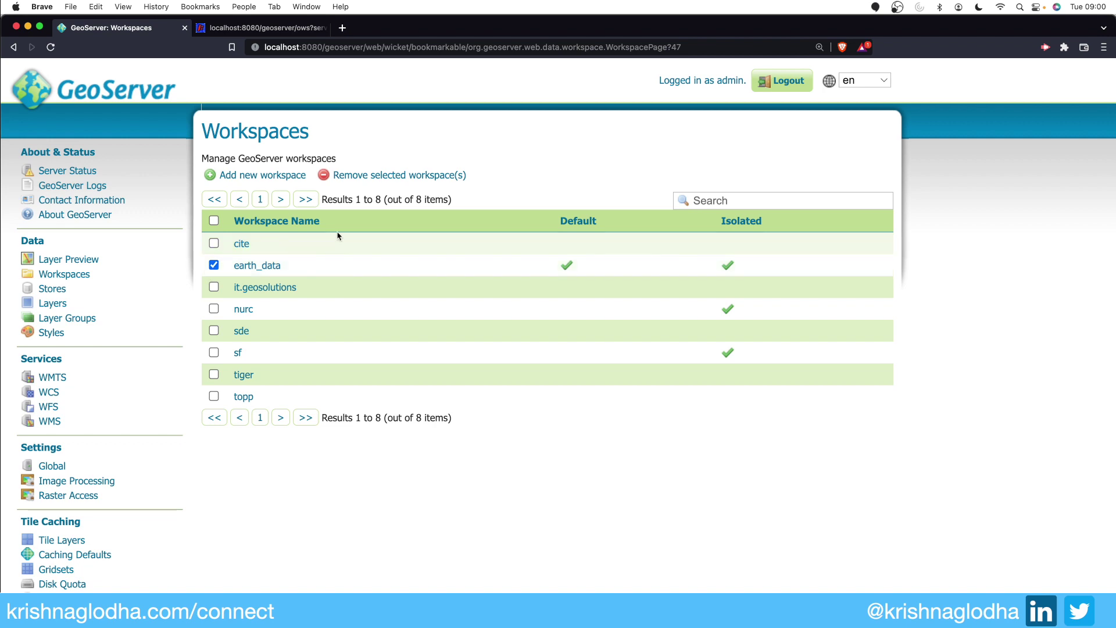
# Step: Remove the earth_data workspace and confirm the deletion, leaving cite as default
pyautogui.click(410, 175)
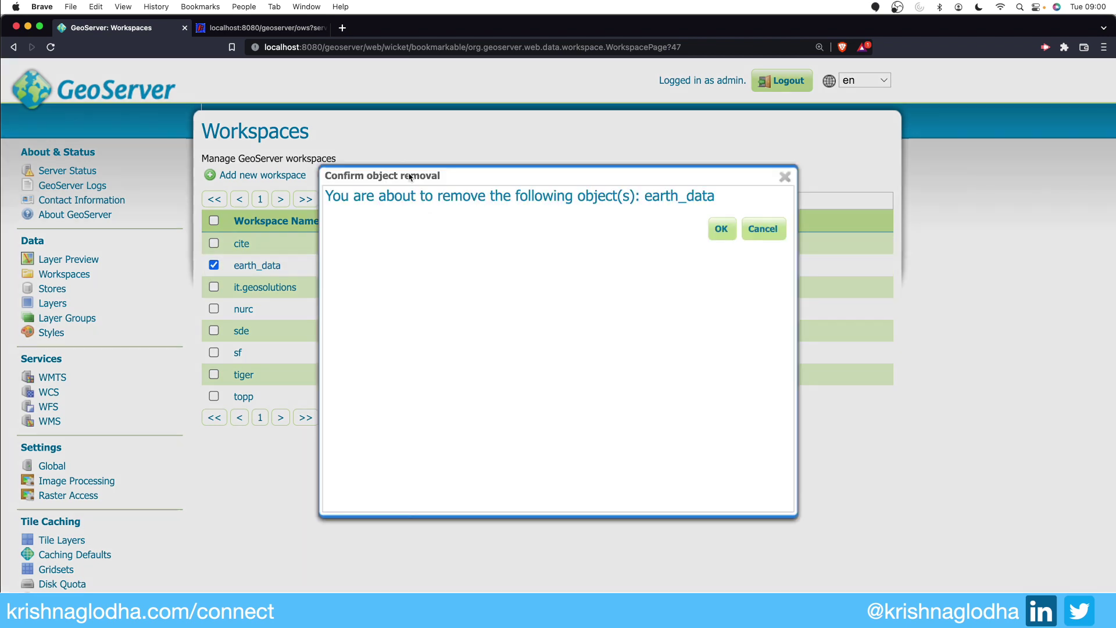
pyautogui.click(724, 228)
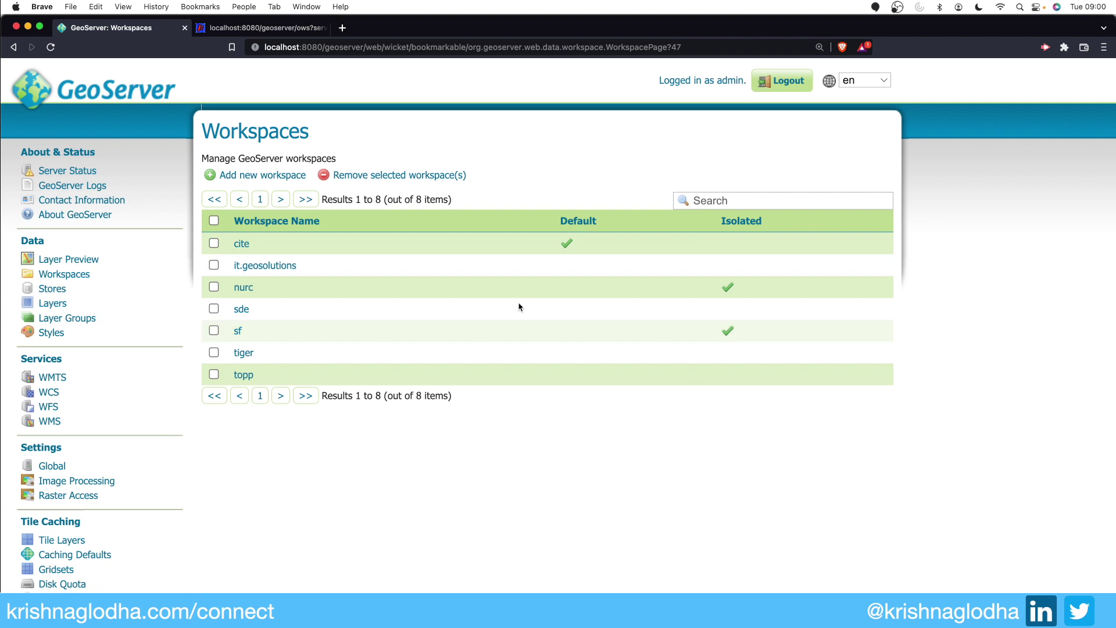